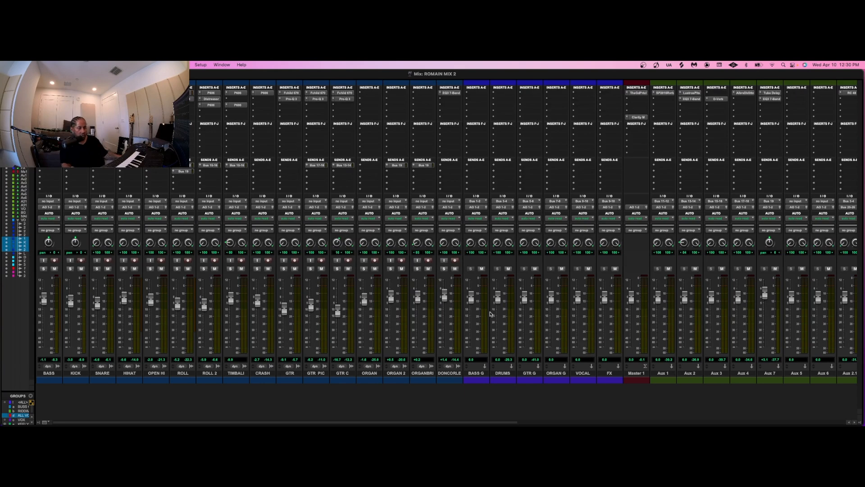
- Play the session and look over the mixer's instrument tracks, group buses, auxes and vocal tracks
key(space)
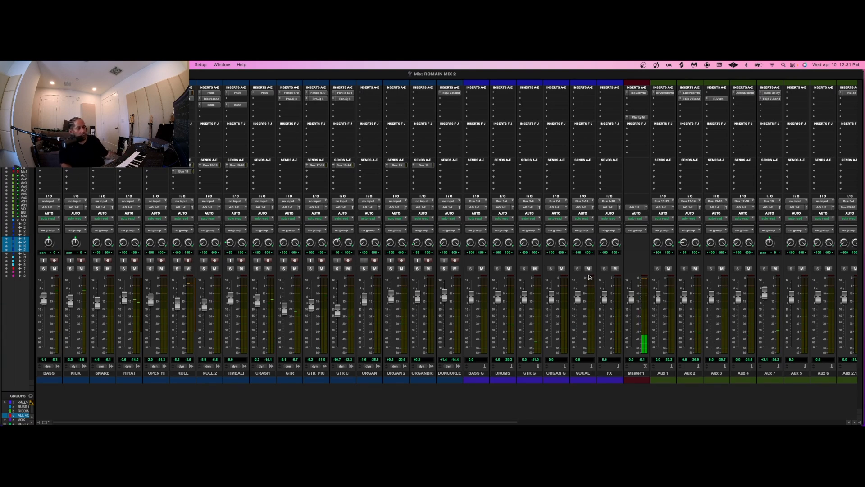
drag(251, 422, 190, 423)
drag(378, 423, 356, 424)
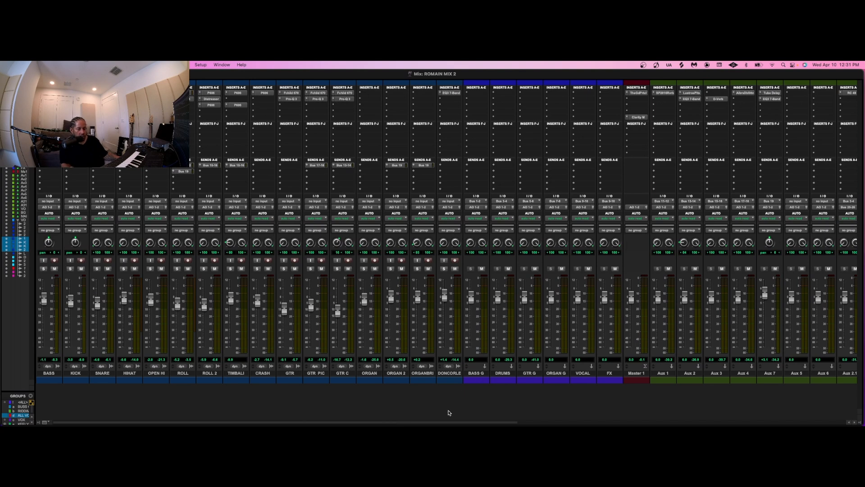
drag(435, 422, 510, 422)
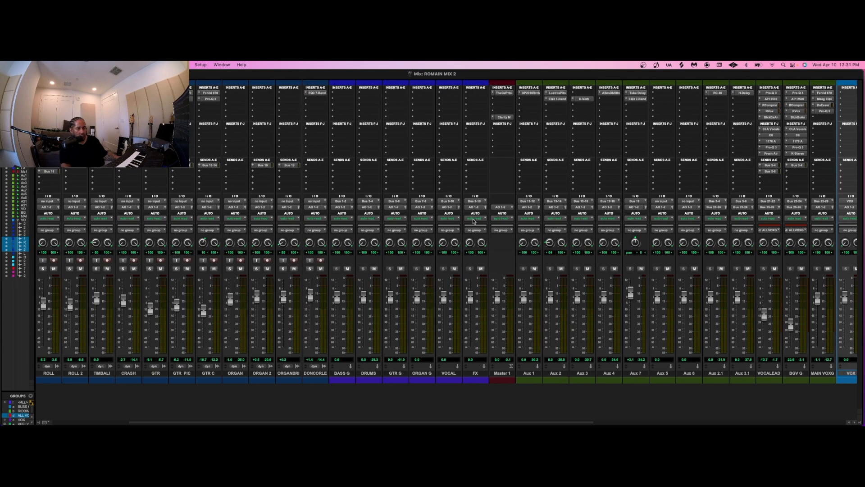
drag(411, 422, 512, 422)
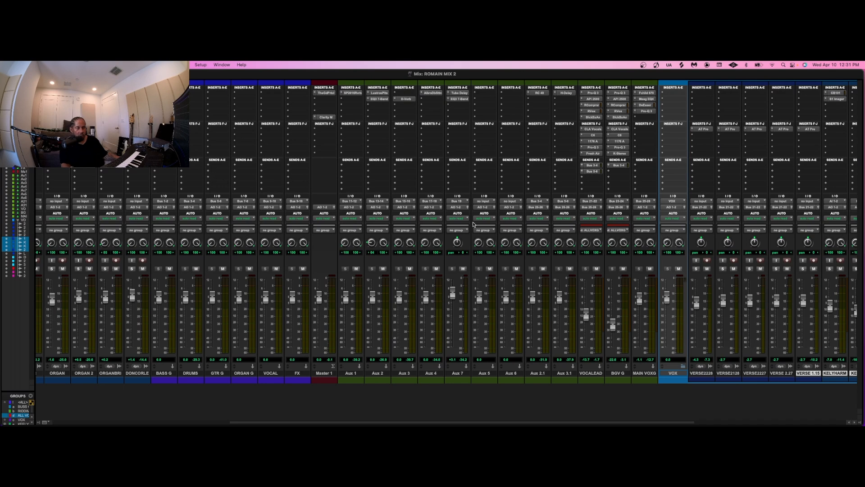
drag(473, 423, 567, 415)
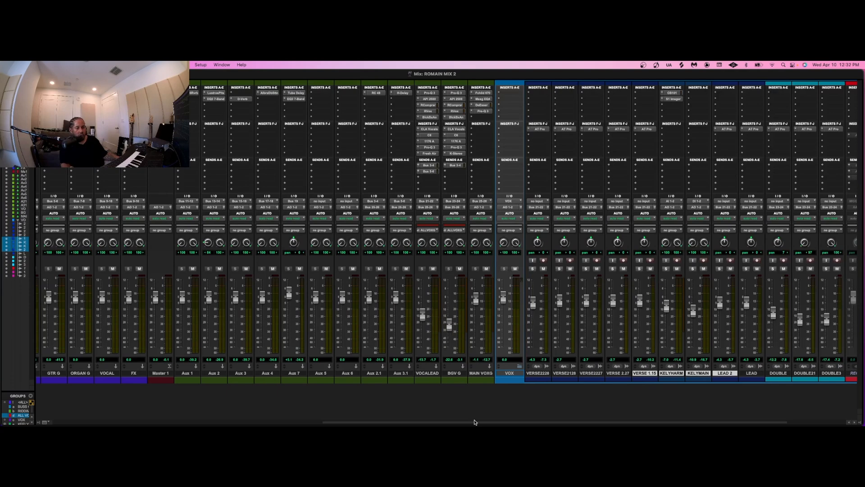
drag(474, 424, 707, 424)
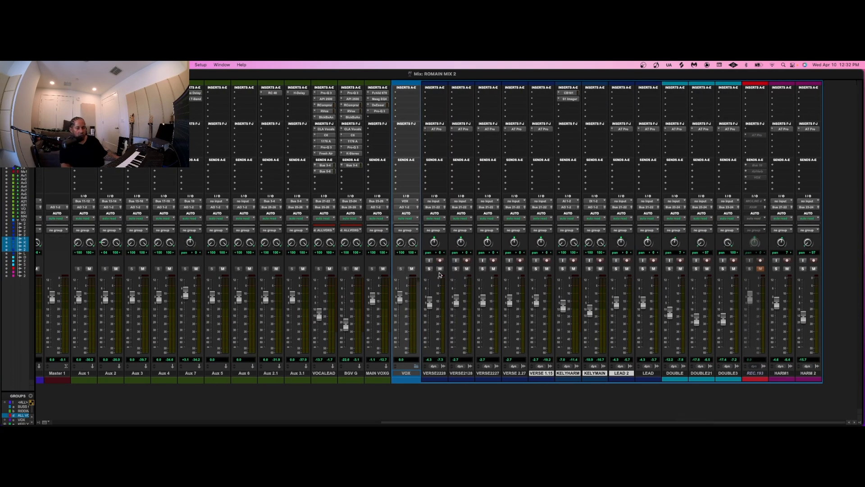
drag(399, 421, 68, 424)
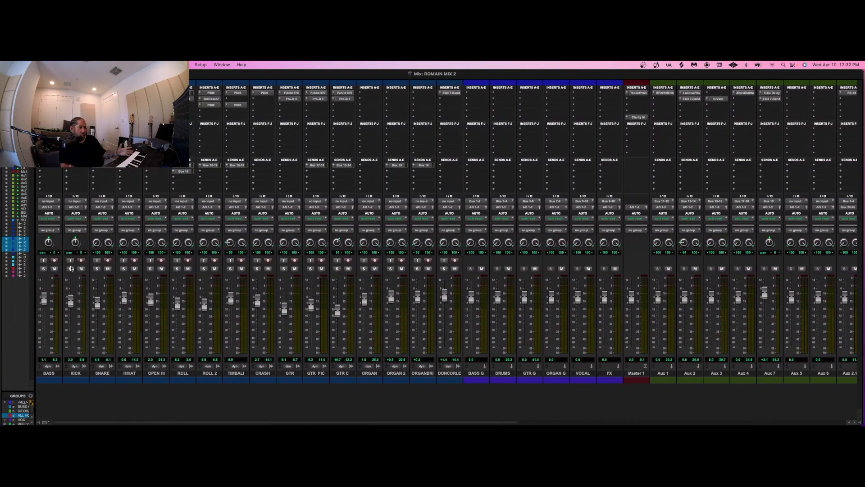
- Mute the VOCALEAD, BGV G, KELYHARM and KELYMAIN tracks and the VOCAL and FX group tracks
drag(163, 423, 485, 417)
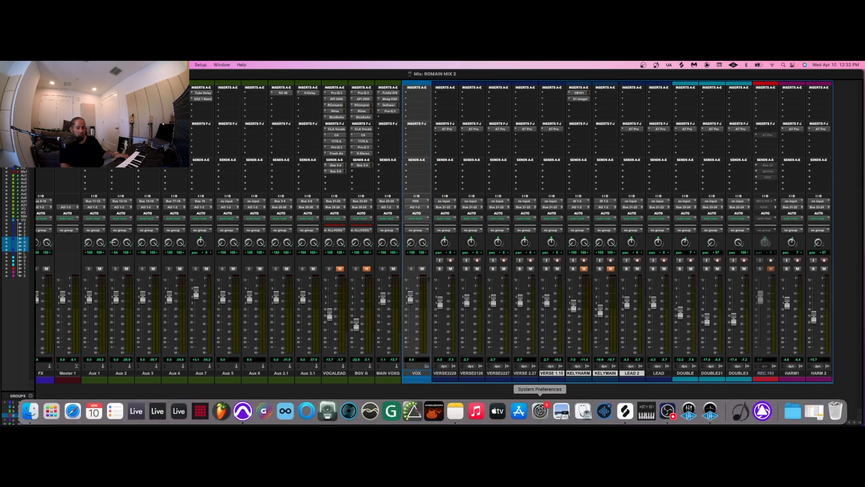
drag(541, 423, 298, 400)
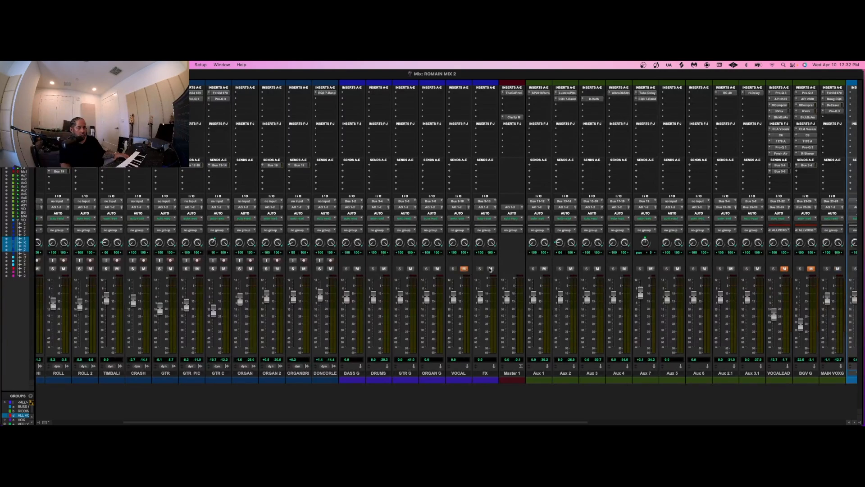
drag(472, 422, 201, 424)
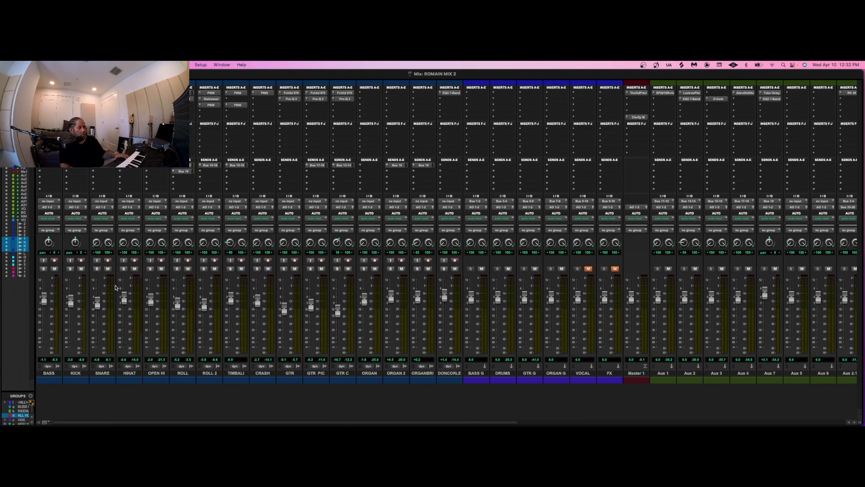
- Solo the KICK track and start playback
click(71, 269)
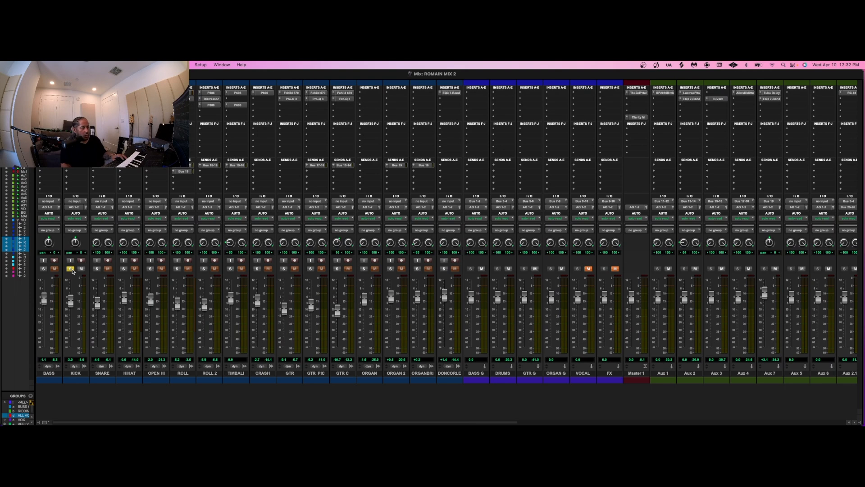
key(space)
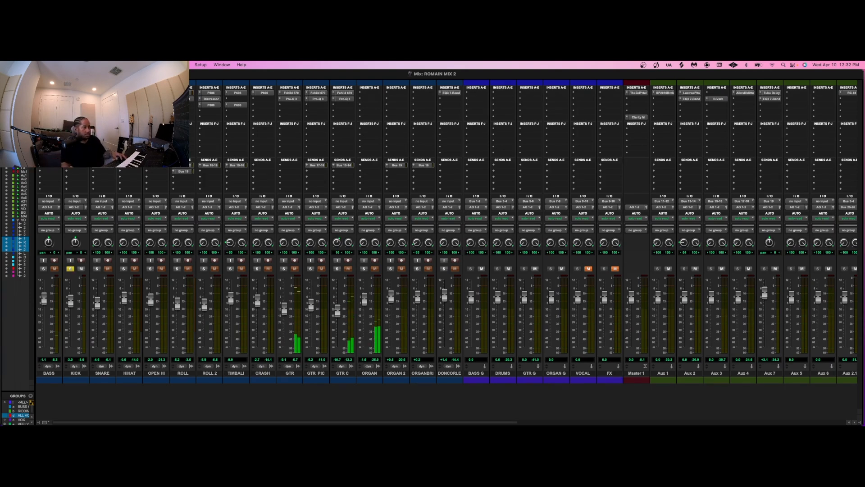
- Show the Edit window, enlarge it to fill the screen and zoom in on the timeline
key(super+equal)
key(t)
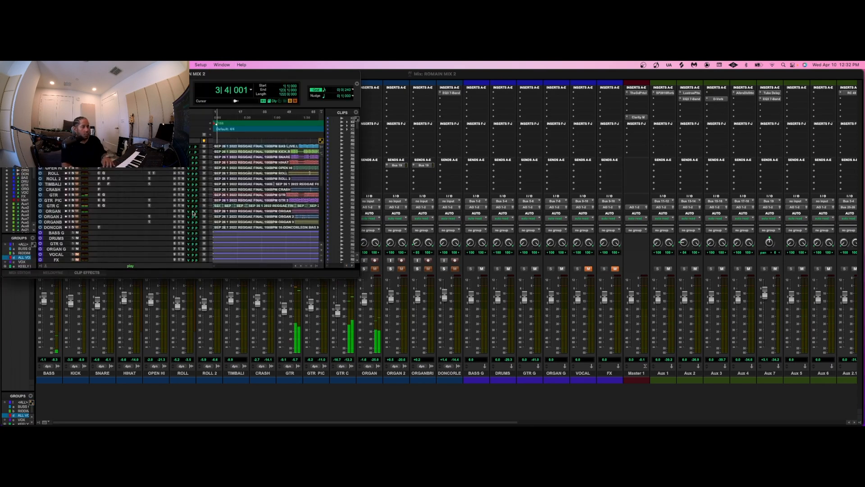
drag(356, 277, 862, 424)
key(t)
key(t)
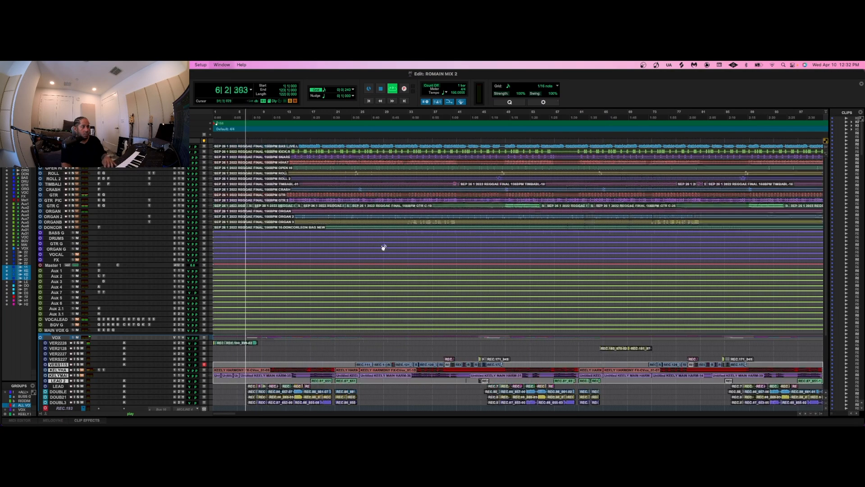
- Place the playback position at about bar 8 on the kick track, just before its first hits, and return to the mixer
key(super+equal)
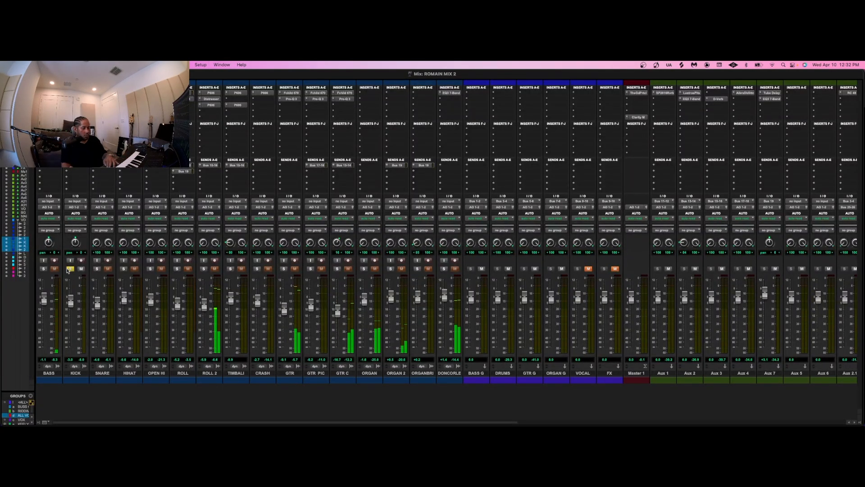
key(super+equal)
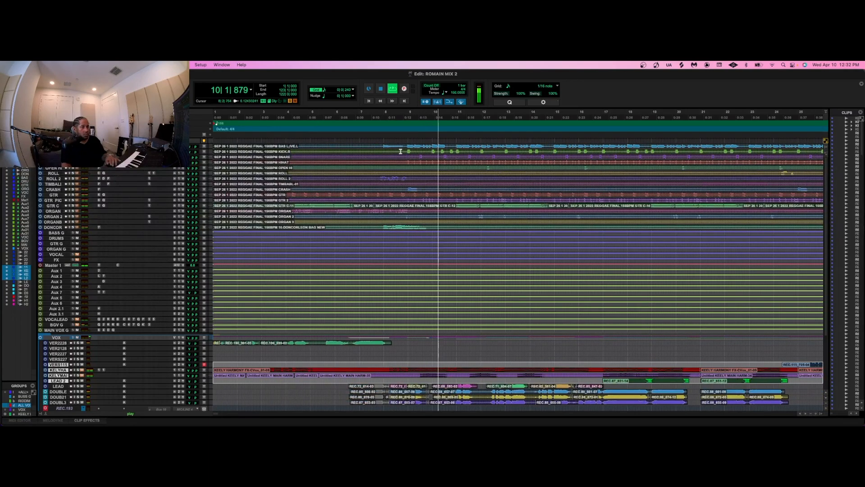
click(384, 151)
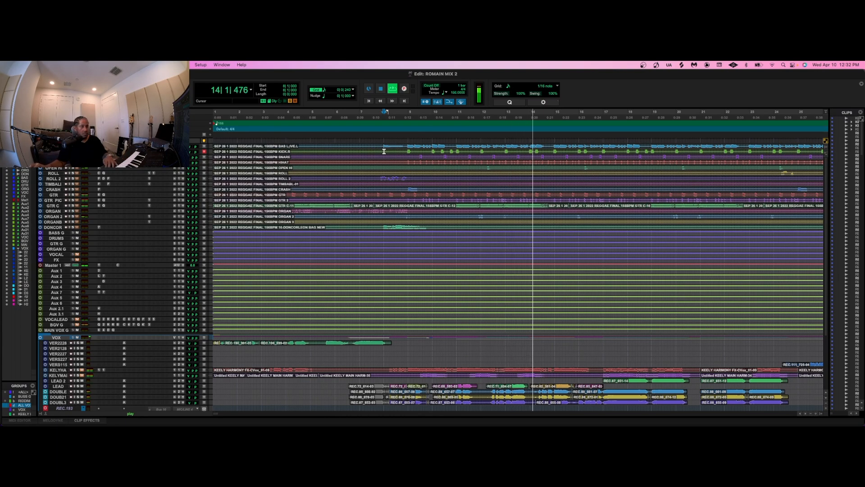
key(super+equal)
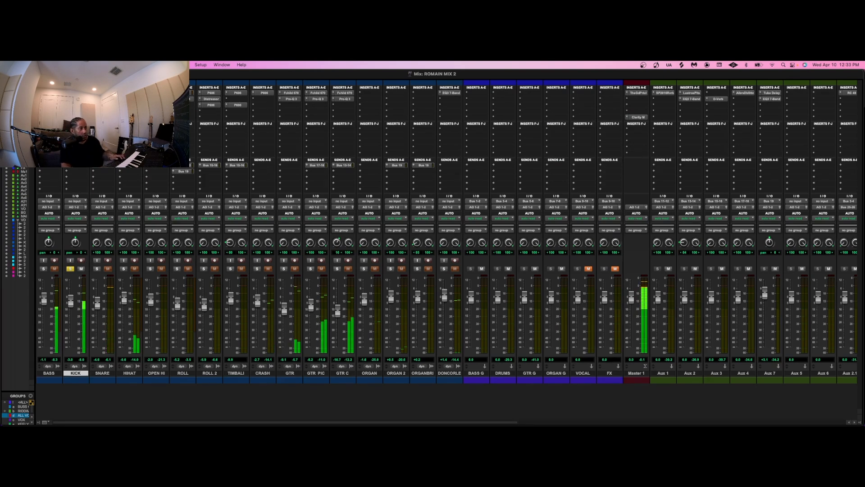
- Compare the kick with its API-550A equalizer bypassed and active, and close the plugin
click(77, 99)
drag(448, 148, 557, 137)
click(540, 147)
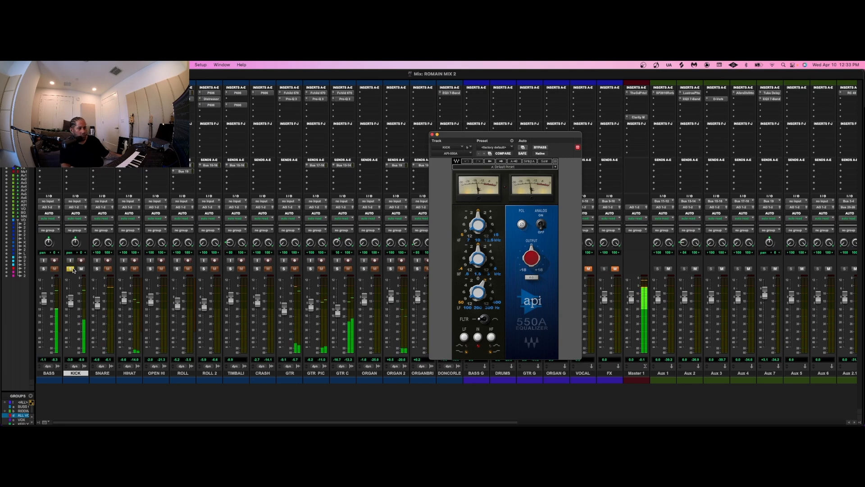
click(432, 134)
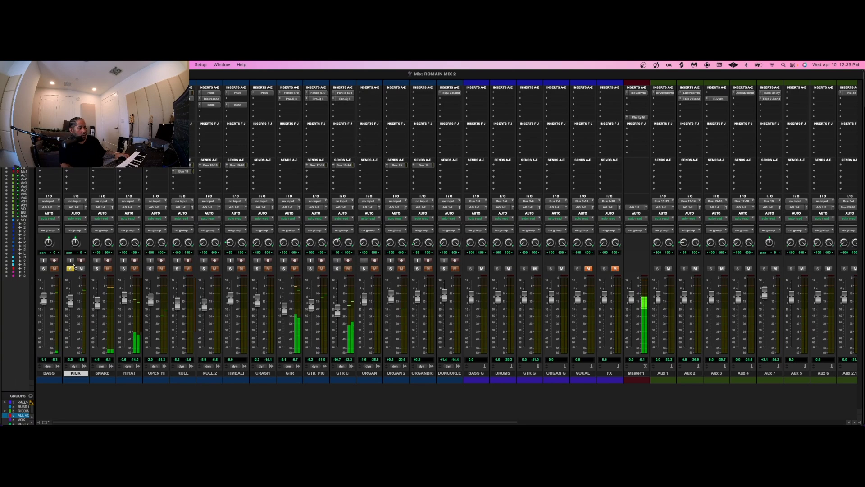
- Audition the SNARE in solo, checking its API-550B equalizer and comparing its Pro-Q 3 bypassed and active
click(97, 268)
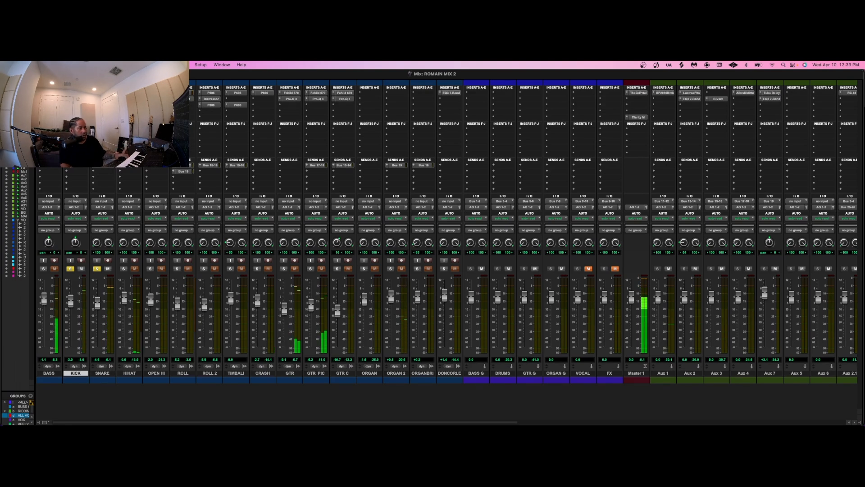
click(104, 99)
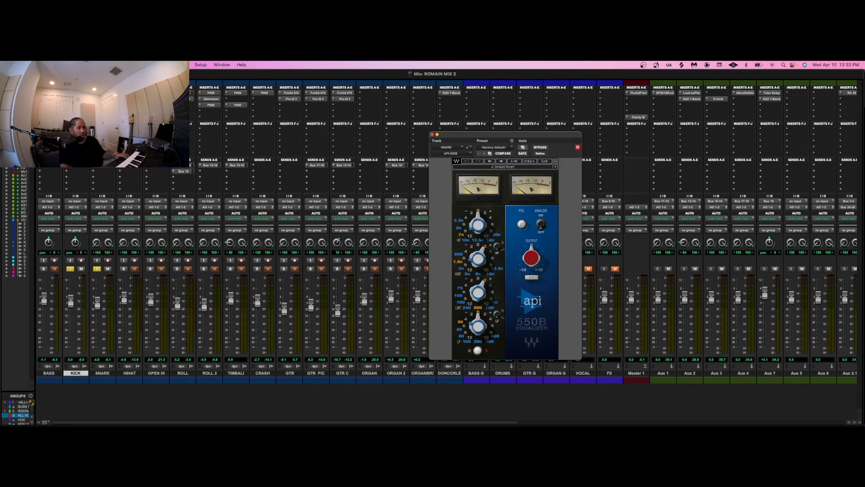
click(104, 99)
drag(528, 135, 441, 142)
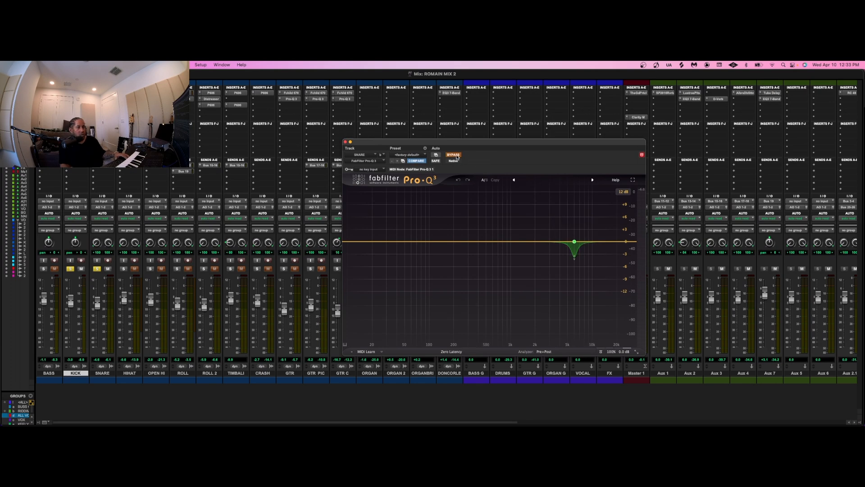
click(70, 269)
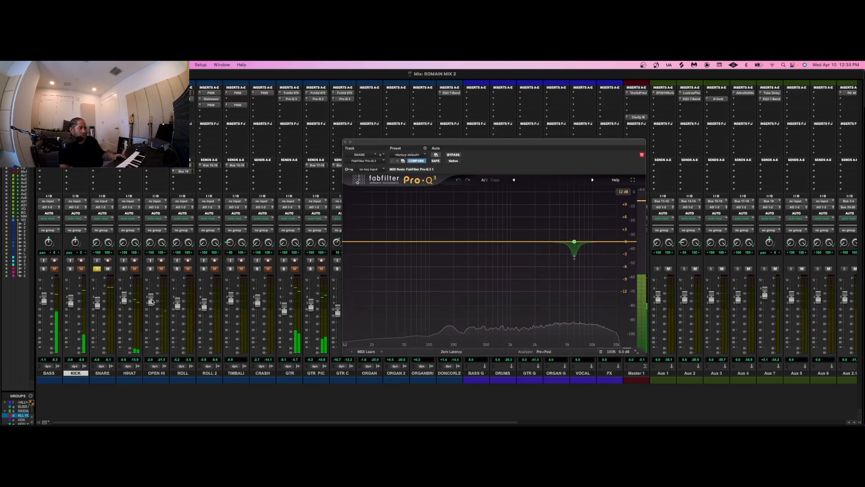
- Solo only the HIHAT track and open its ML4000 multi-band limiter
click(123, 269)
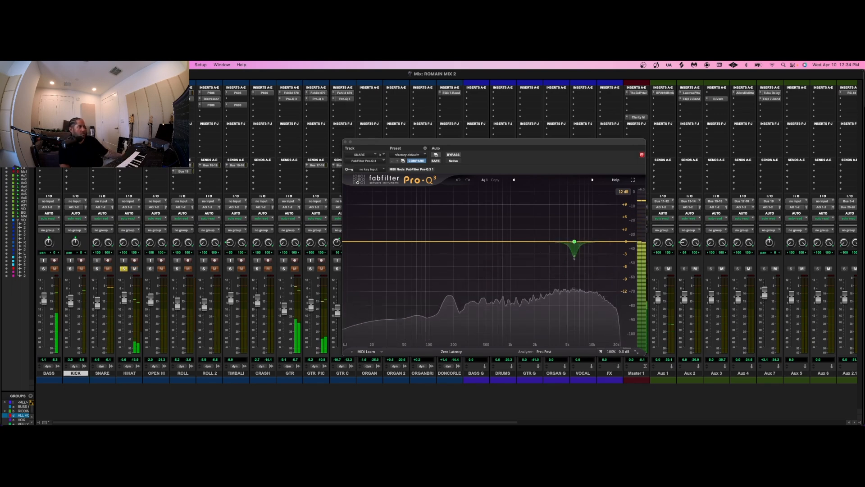
click(129, 98)
drag(359, 138, 300, 126)
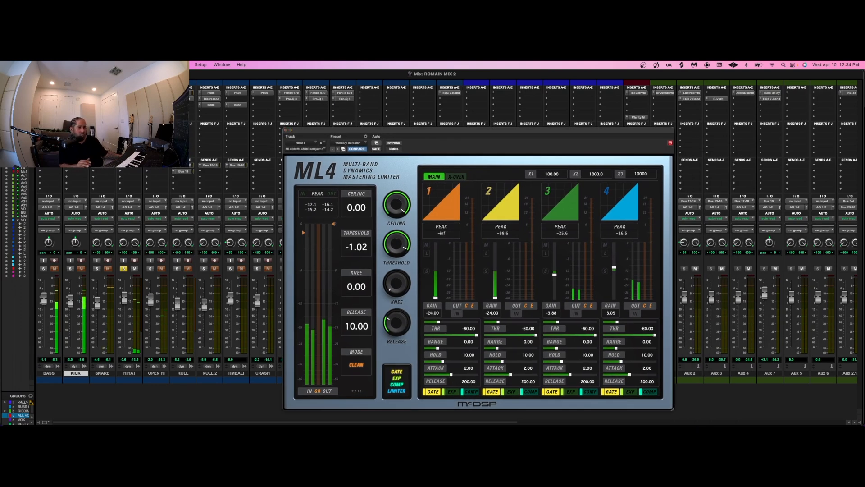
- Compare the hi-hat with its FilterBank P606 equalizer bypassed and active, and inspect the gain, frequency and Q of its bands
click(130, 93)
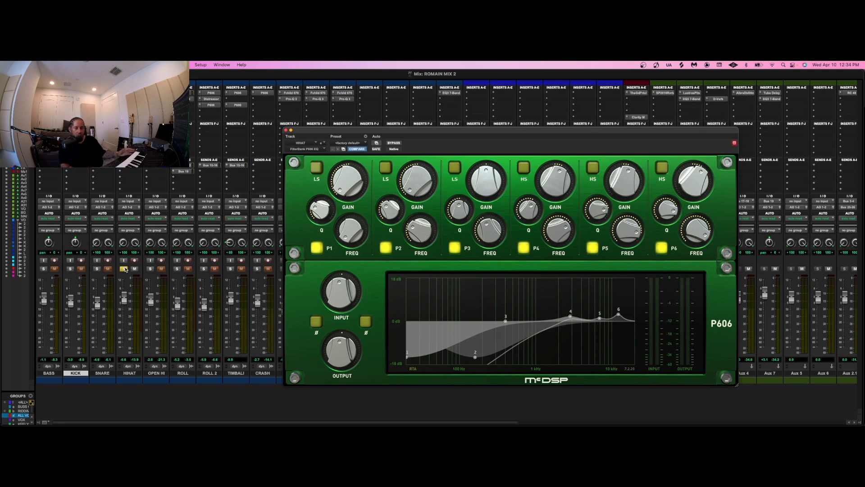
key(space)
click(394, 143)
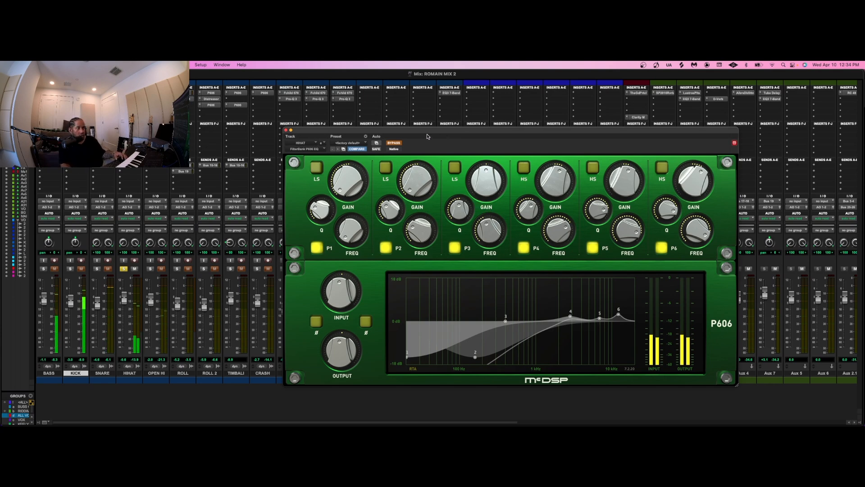
key(super+w)
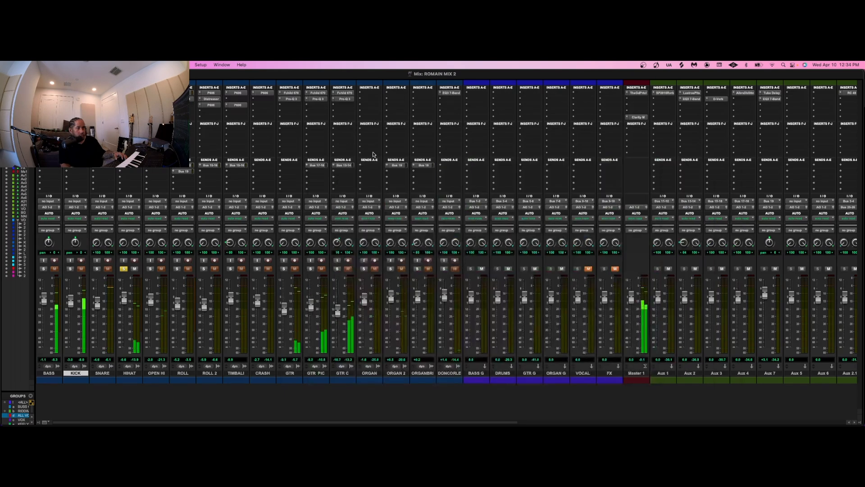
key(ctrl+alt+super+w)
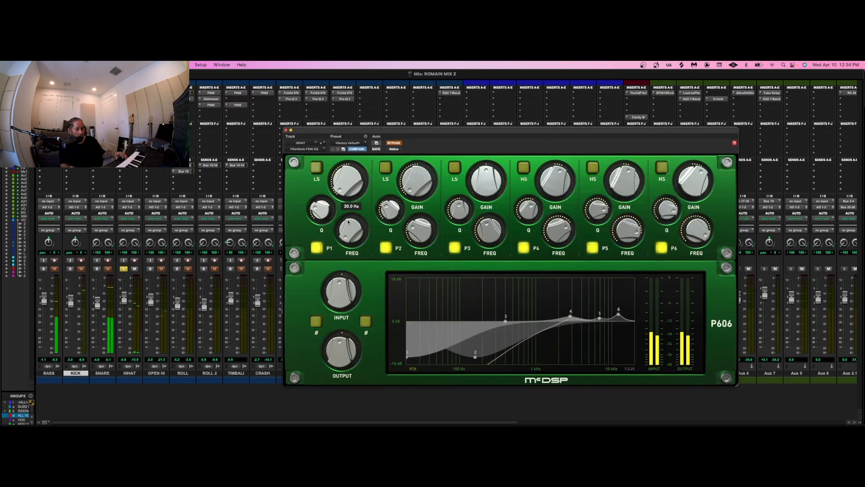
click(394, 142)
mouse_move(567, 193)
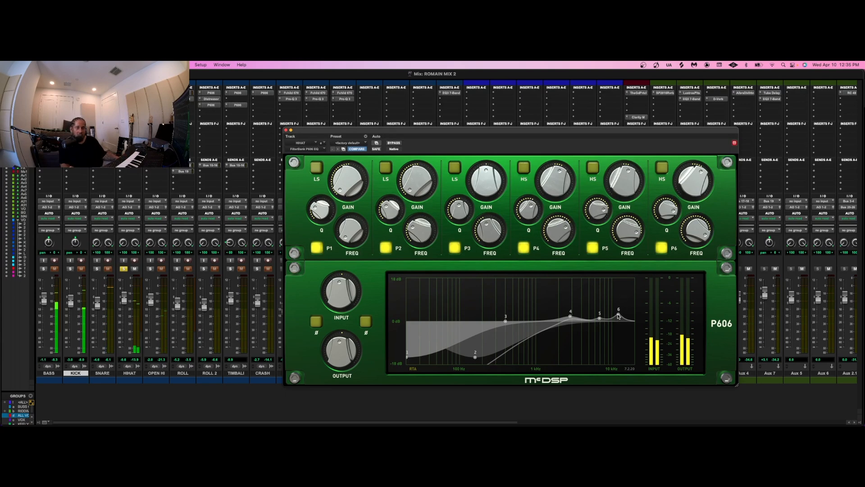
mouse_move(627, 181)
mouse_move(628, 236)
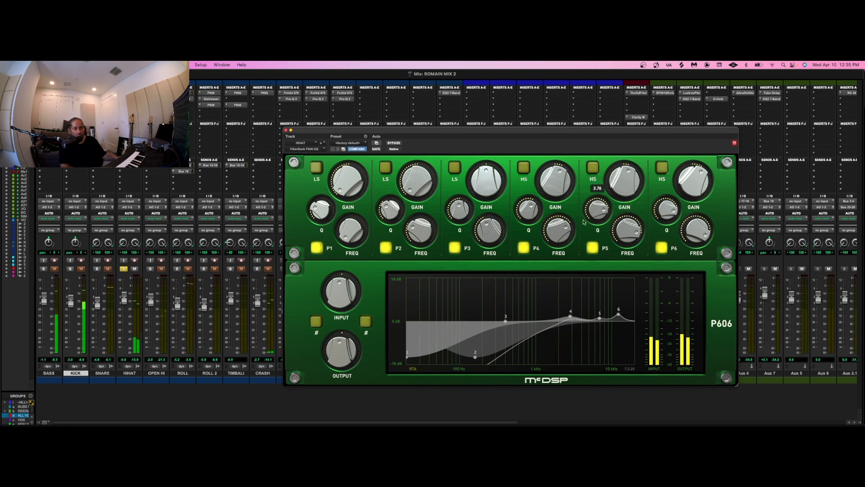
mouse_move(496, 198)
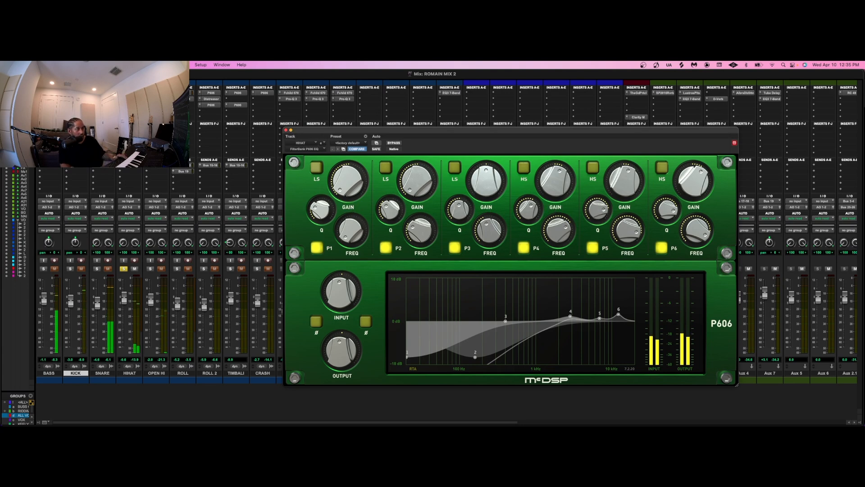
- Compare the hi-hat with its ML4000 limiter bypassed and active
click(130, 99)
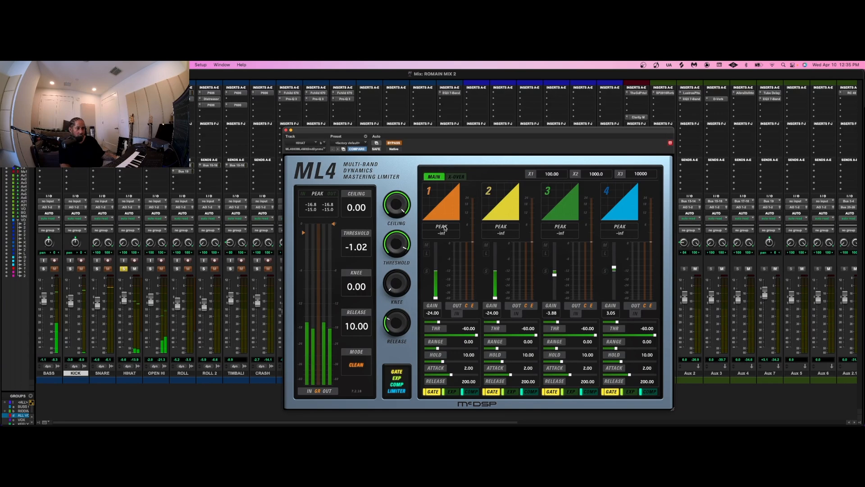
click(397, 143)
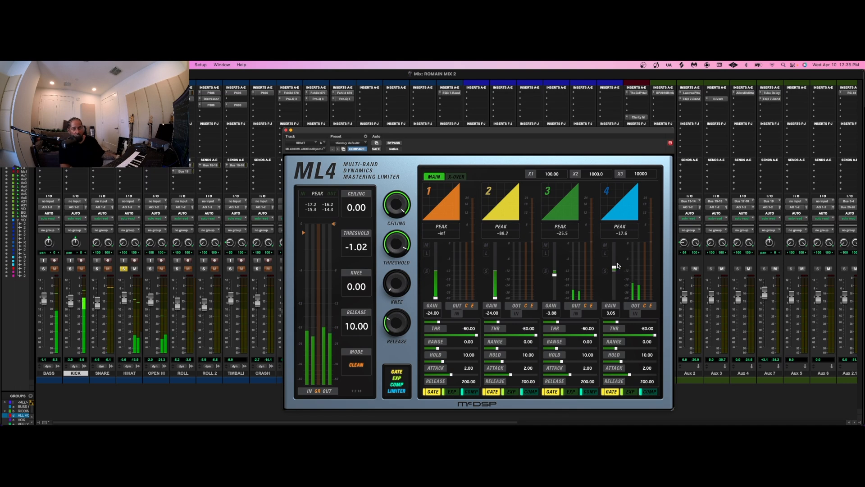
- Add the OPEN HI, SNARE and KICK tracks to the soloed hi-hat and view the open hi-hat's FilterBank P606 equalizer
click(286, 131)
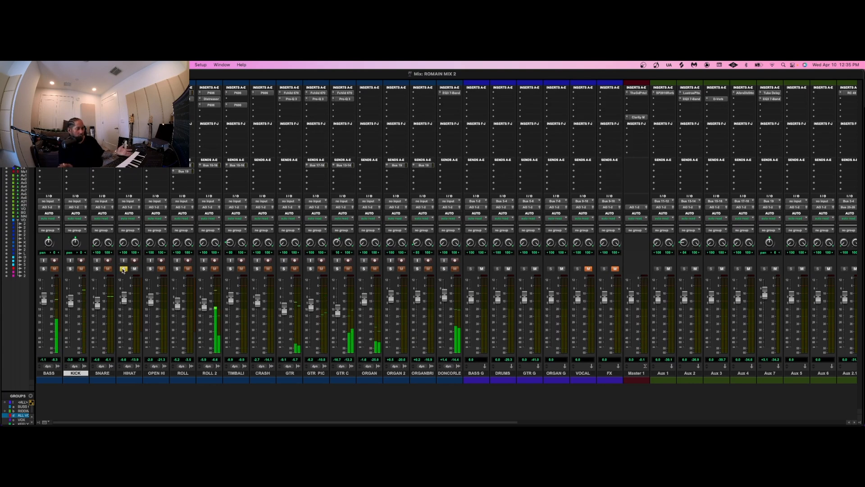
click(150, 269)
click(96, 269)
click(70, 269)
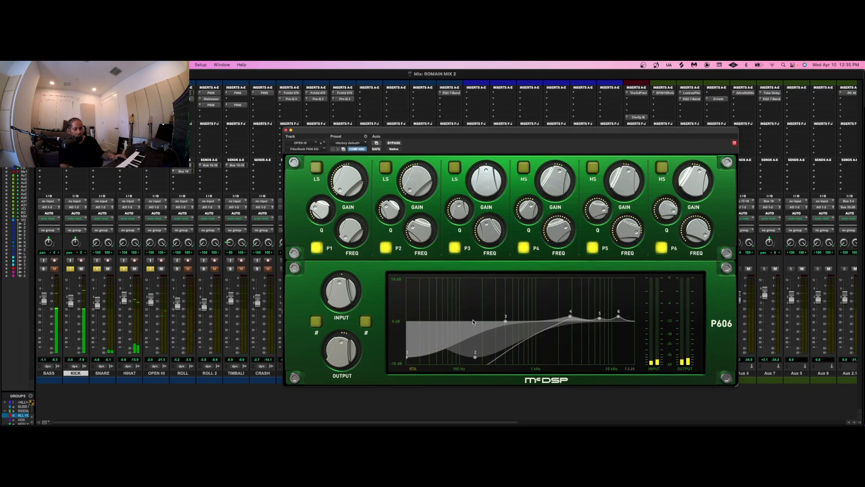
click(286, 130)
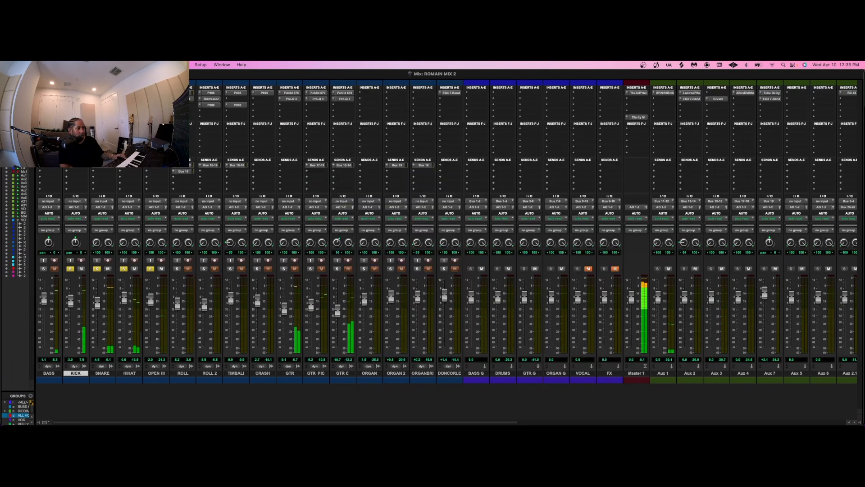
- Add the ROLL, ROLL 2, TIMBALI and CRASH tracks to the soloed drums
click(203, 269)
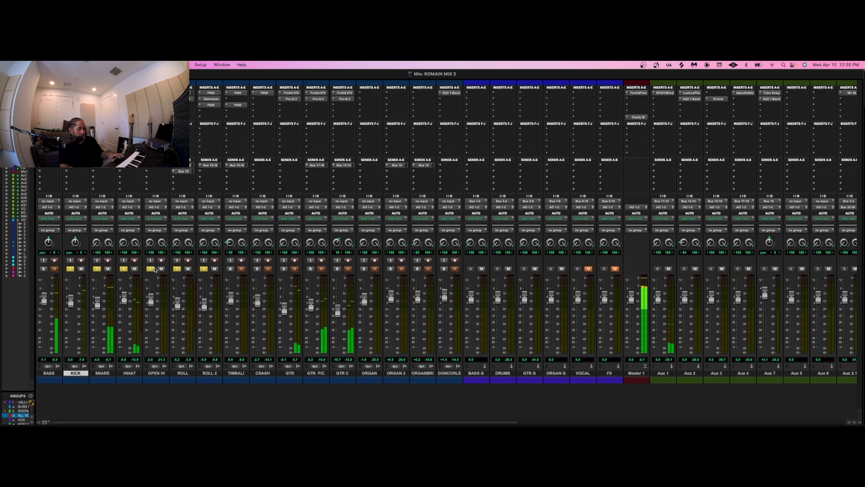
key(super+equal)
key(super+equal)
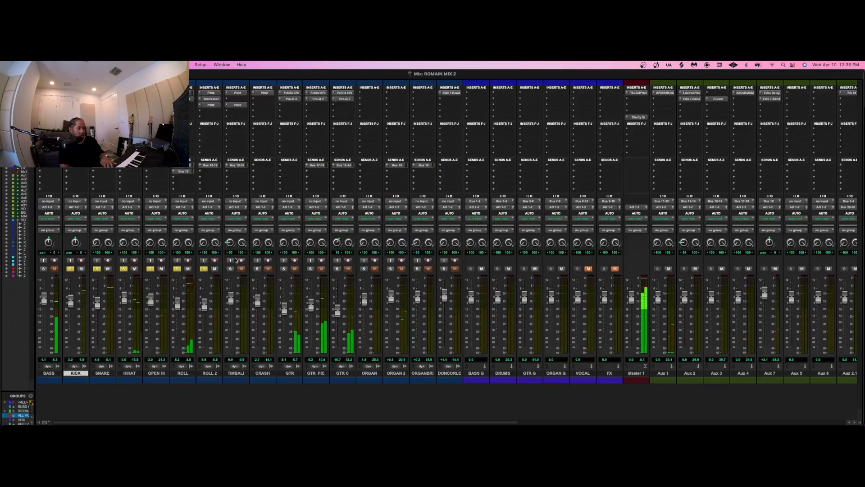
click(231, 269)
click(256, 269)
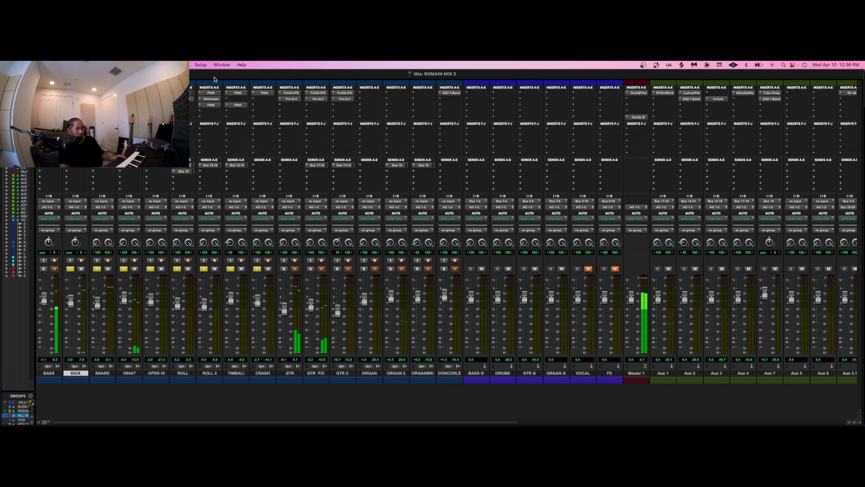
- Inspect the ROLL track's Pro-Q 3, followed by the Distressor and FilterBank P606 on ROLL 2
click(190, 99)
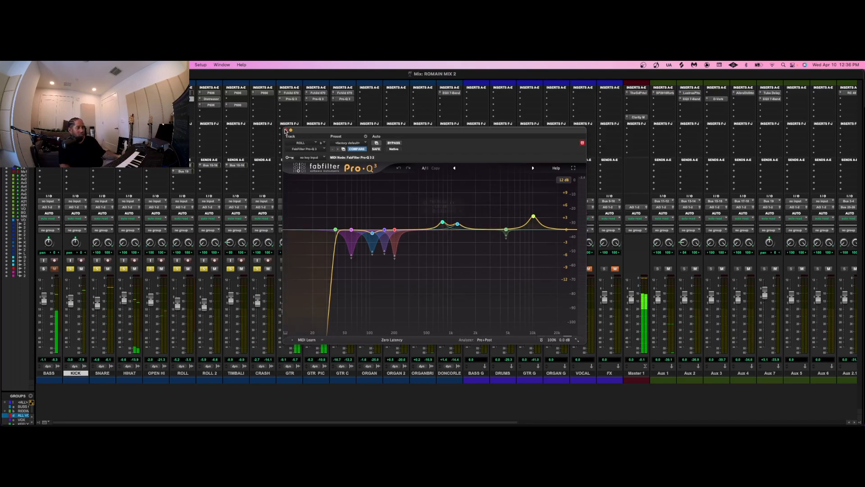
click(286, 131)
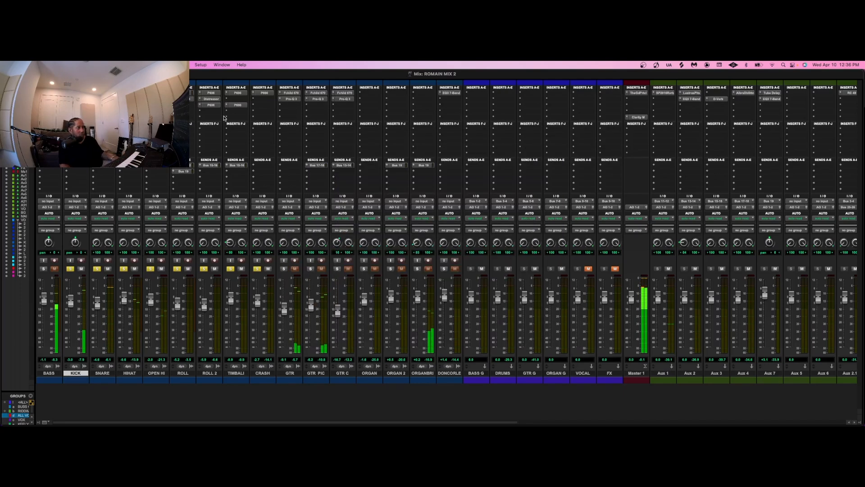
click(208, 100)
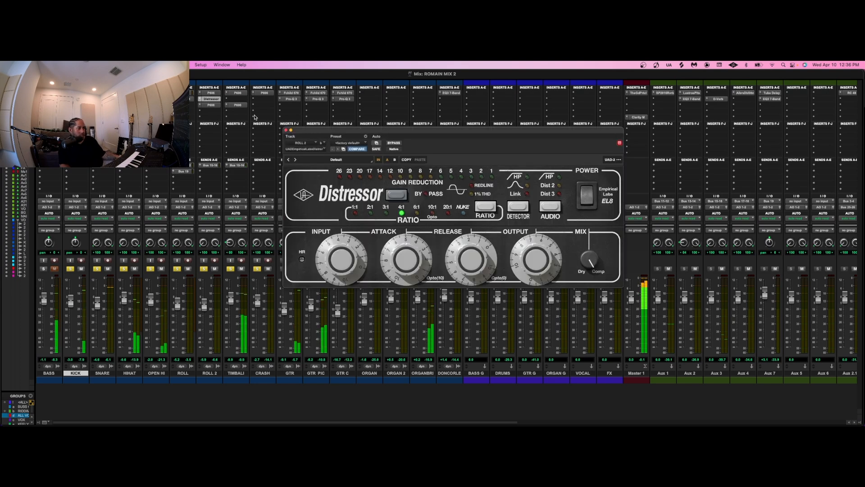
click(286, 130)
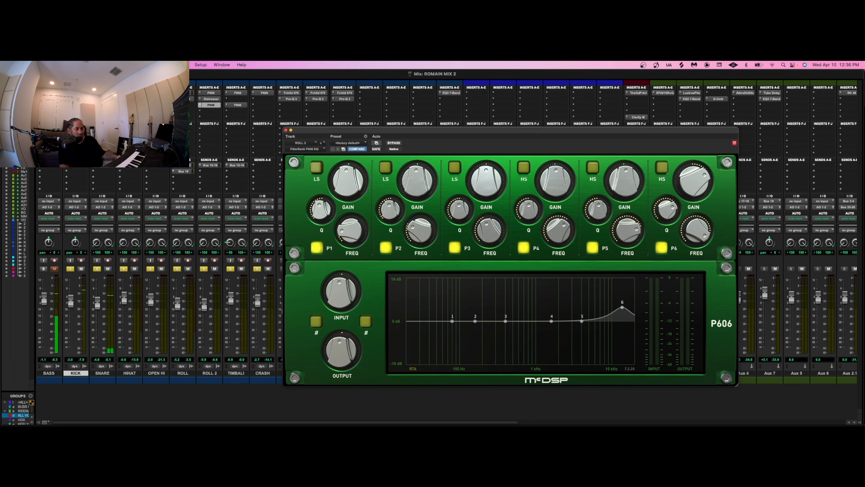
click(286, 131)
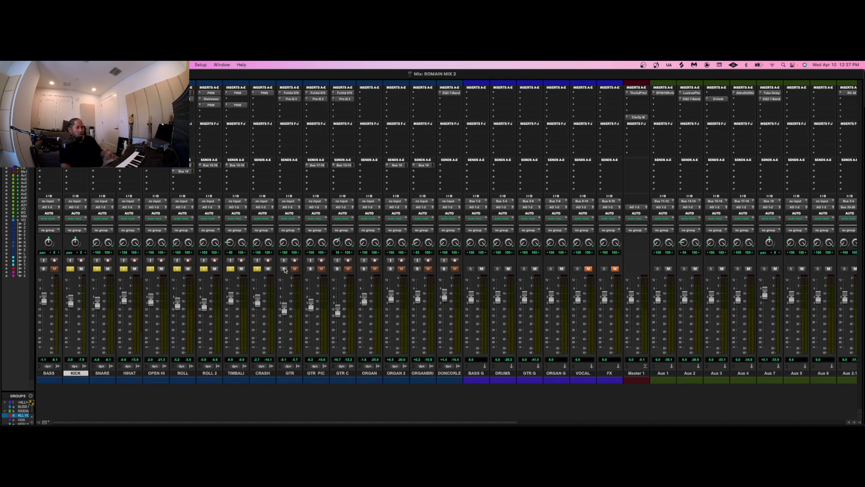
- Resume playback, open the GTR track's Fairchild 670 and leave only GTR soloed by removing the drum tracks from solo
key(space)
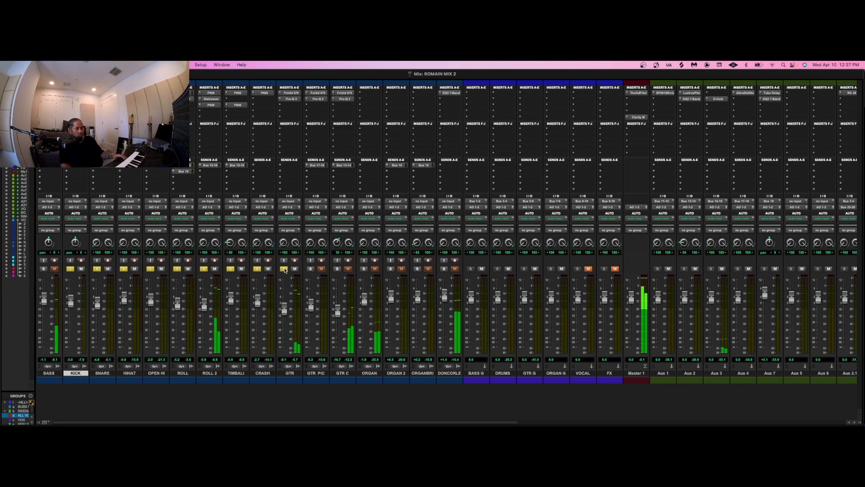
key(super+equal)
key(super+equal)
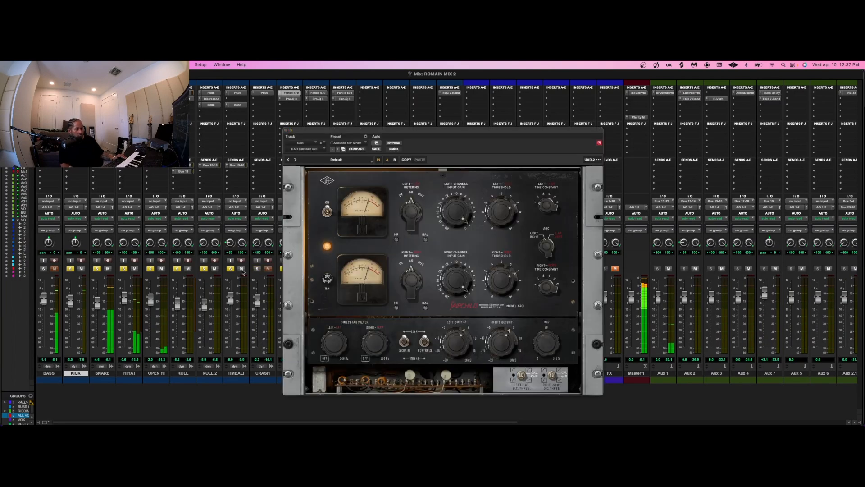
click(204, 268)
click(177, 269)
click(150, 268)
click(123, 269)
click(97, 268)
click(70, 268)
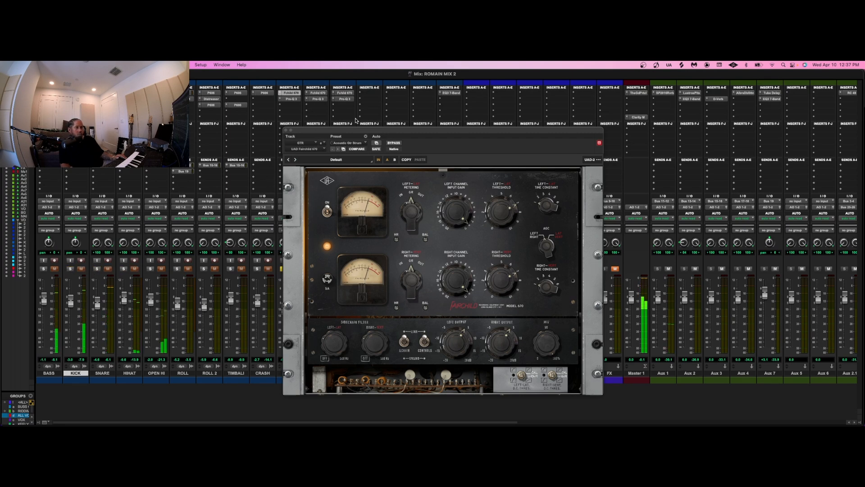
- Compare the GTR track with its Fairchild 670 bypassed and active, and inspect the bands of its Pro-Q 3
click(393, 143)
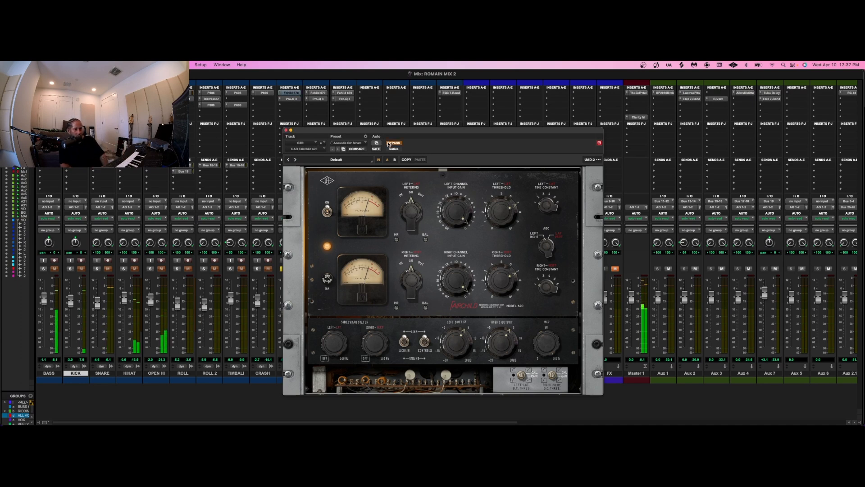
click(286, 130)
click(292, 99)
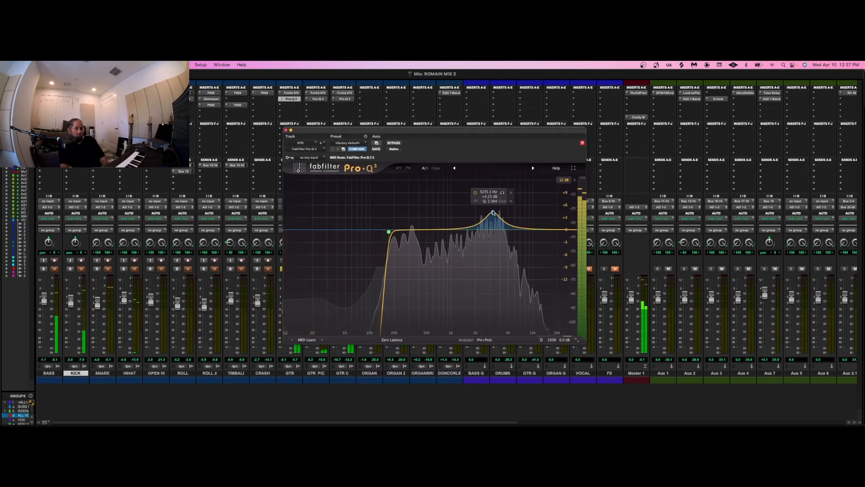
mouse_move(391, 231)
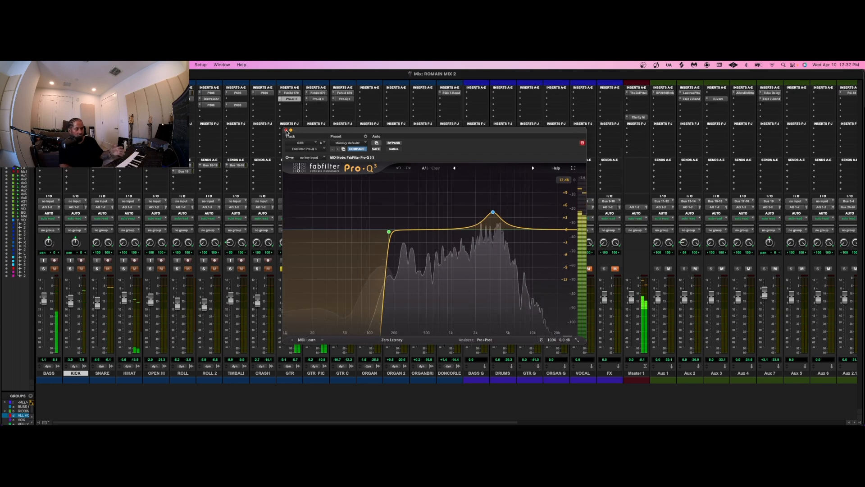
click(287, 131)
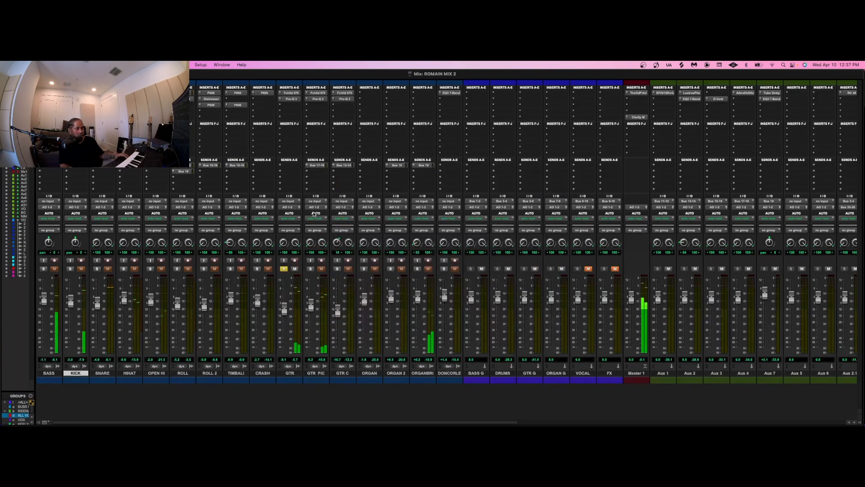
- Solo GTR PIC in place of GTR and compare it with its Fairchild 670 bypassed and active
click(310, 269)
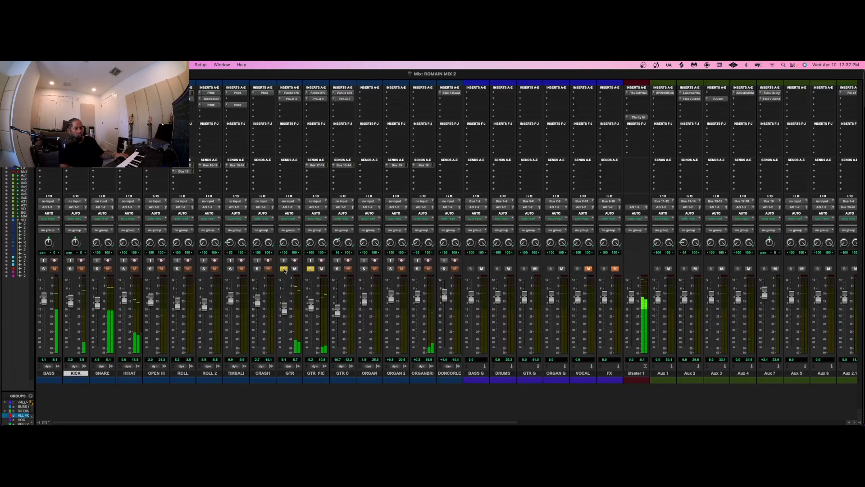
click(316, 93)
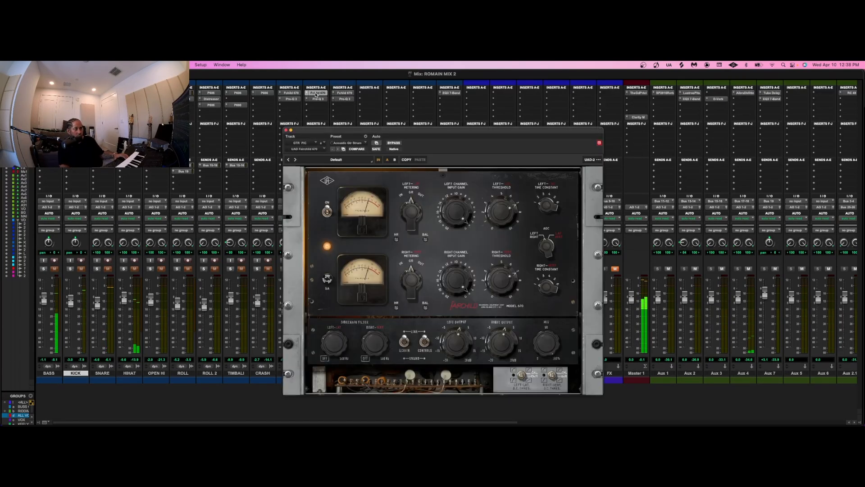
click(394, 143)
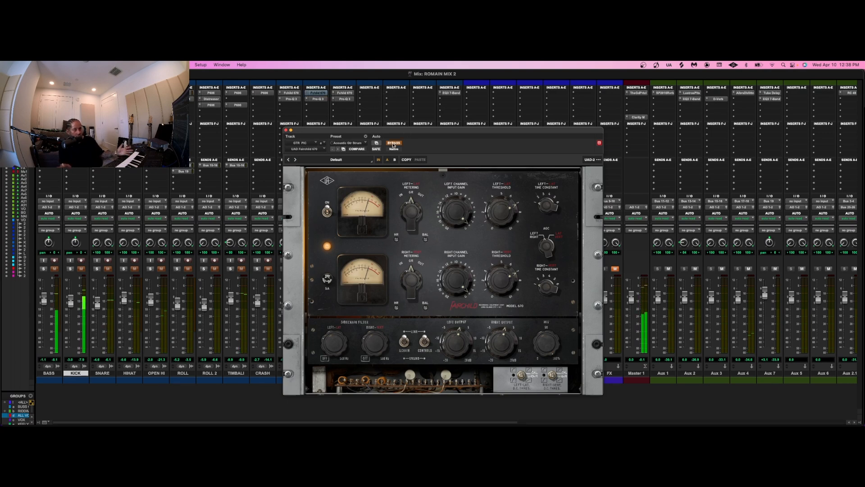
click(394, 143)
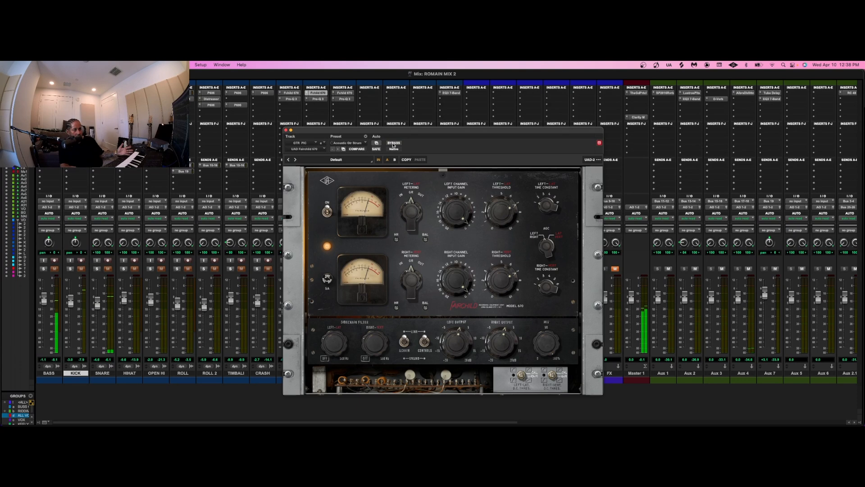
click(287, 131)
- Inspect the GTR C track's Pro-Q 3 and audition GTR C alone, checking its playback in the Edit window
click(345, 99)
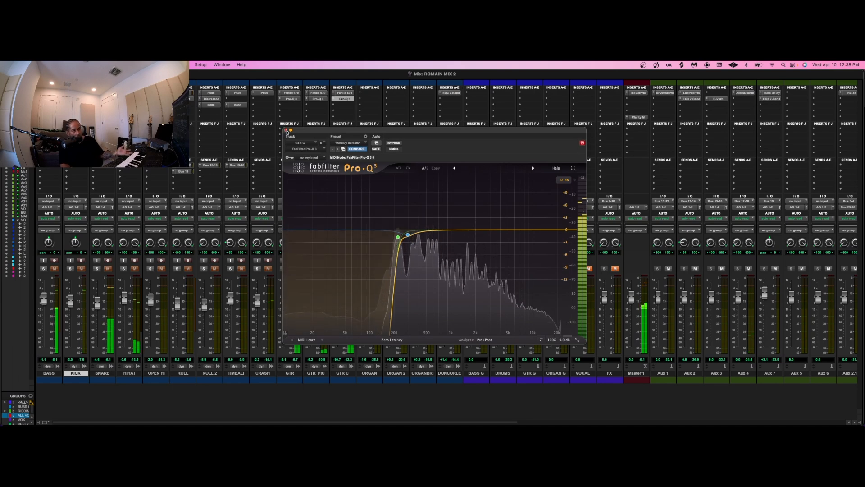
click(286, 131)
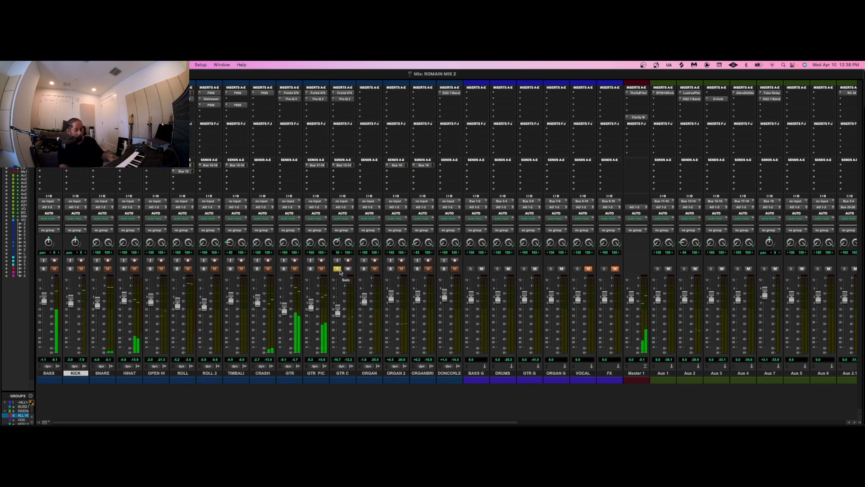
key(super+equal)
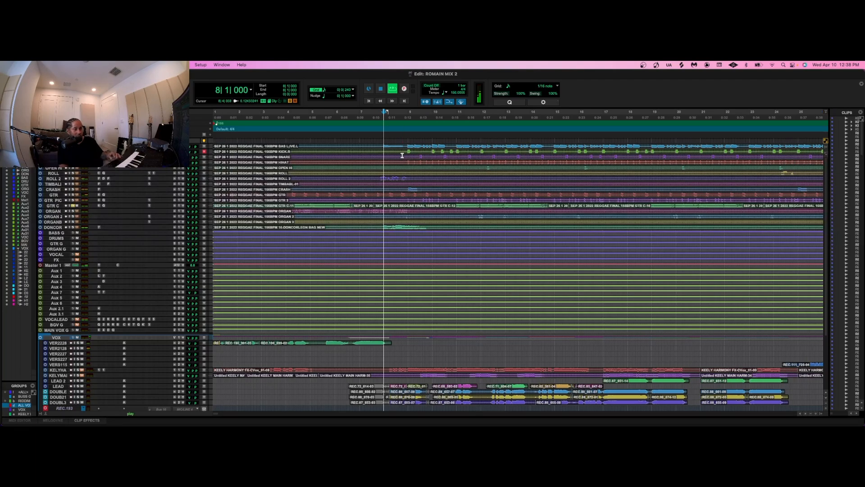
key(super+equal)
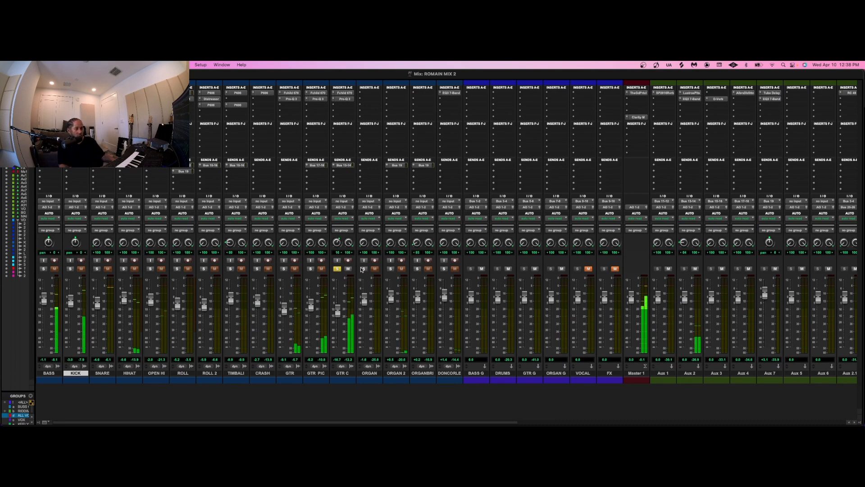
- Add the ORGAN and ORGAN 2 tracks to the solo together with GTR C
click(391, 268)
click(338, 269)
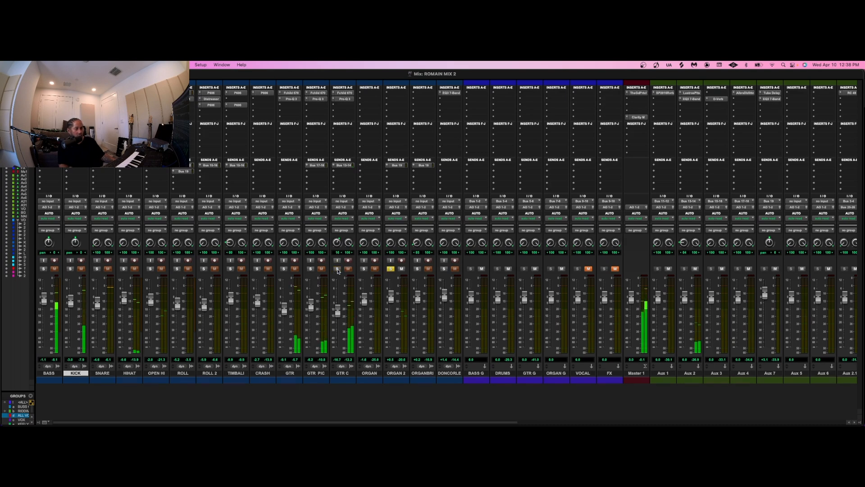
click(337, 270)
click(364, 269)
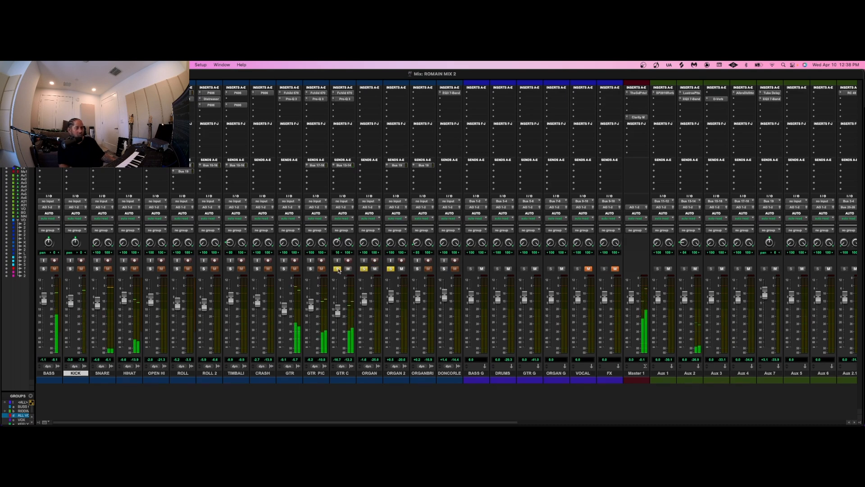
- Inspect the Fairchild 670 and Pro-Q 3 settings on the GTR C track
click(344, 93)
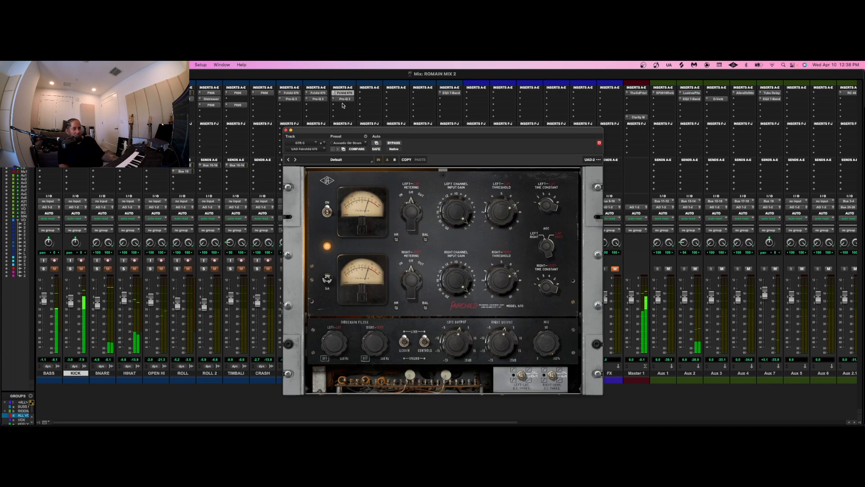
click(334, 99)
click(311, 101)
click(340, 100)
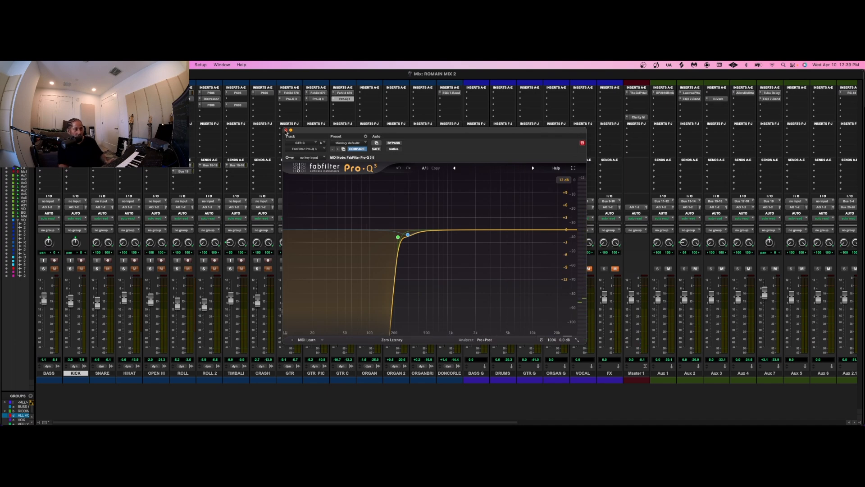
click(286, 130)
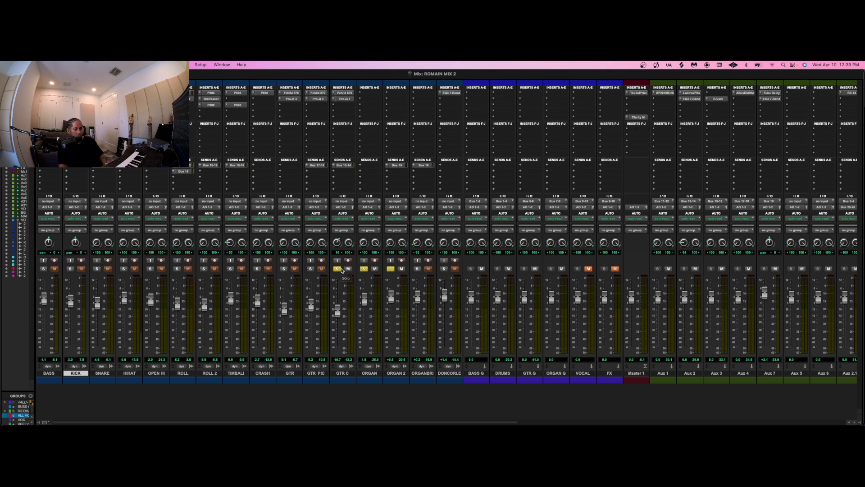
- Resume playback, audition ORGAN and ORGAN 2 without GTR C, and replace them in the solo with the ORGANBRI track
key(space)
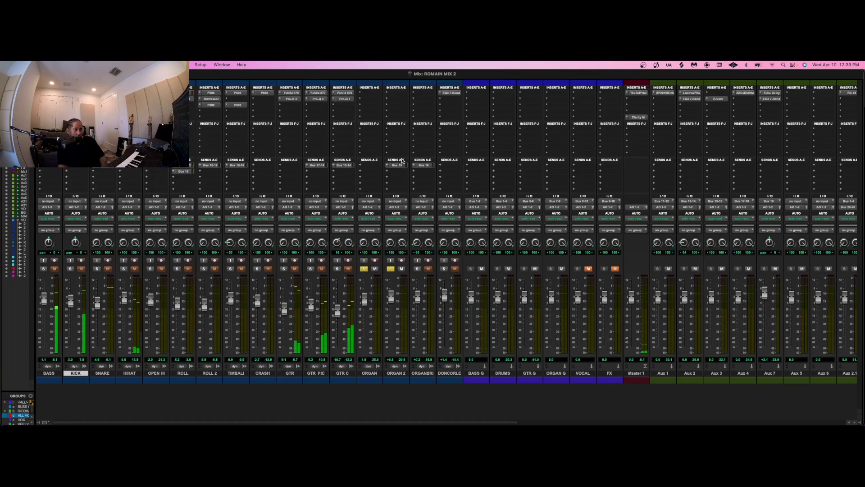
click(416, 269)
click(348, 268)
click(363, 268)
click(391, 269)
key(super+equal)
key(super+equal)
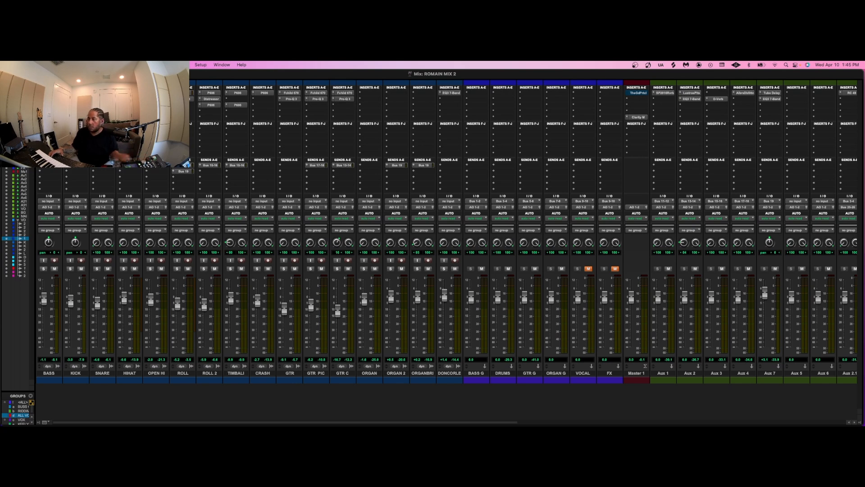
- Solo the BASS track and open its Pultec EQP-1A equalizer
click(44, 269)
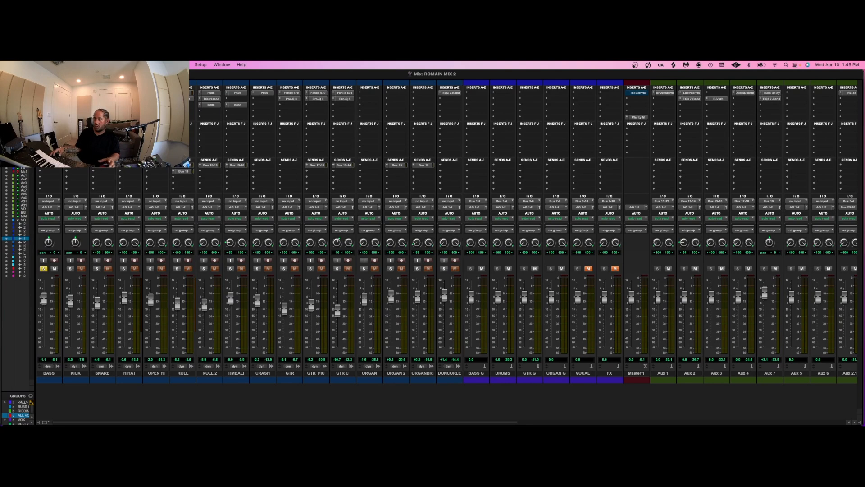
click(51, 92)
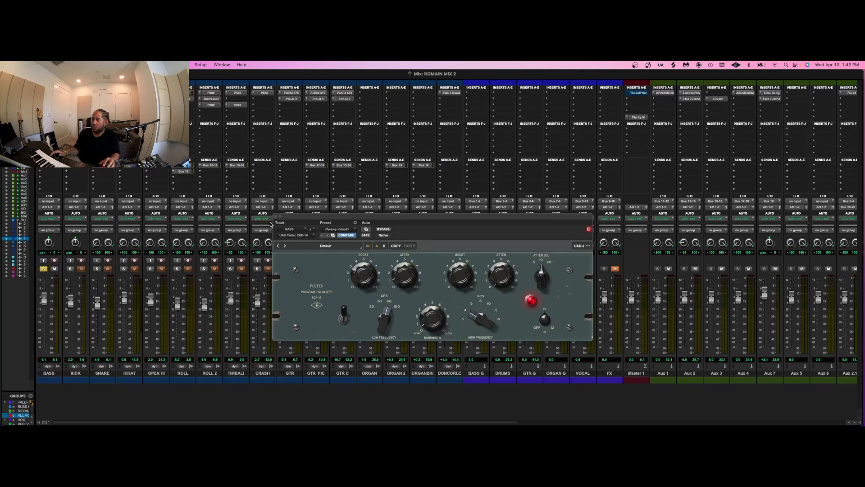
- Close the Pultec equalizer, inspect the ML4 multiband limiter on the BASS track, and take BASS out of solo
click(275, 216)
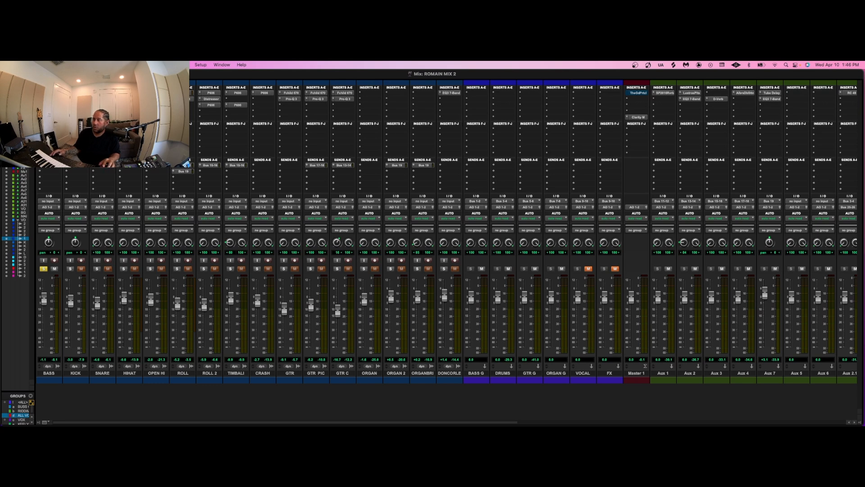
click(51, 99)
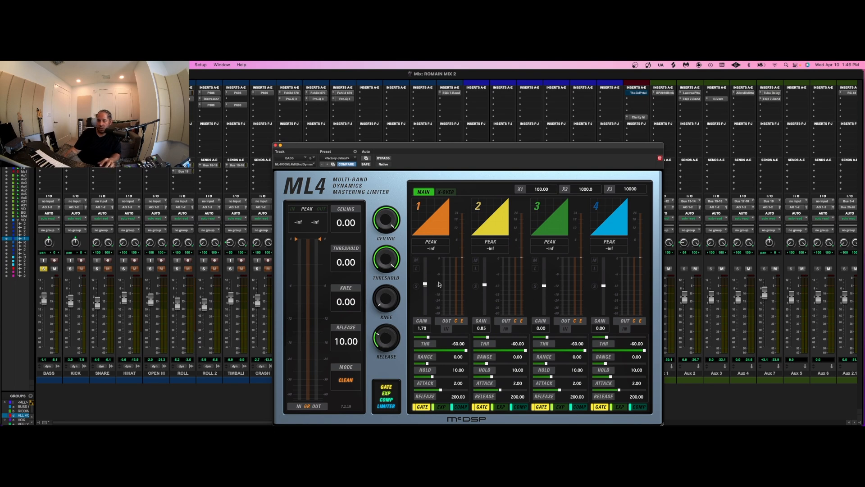
click(275, 146)
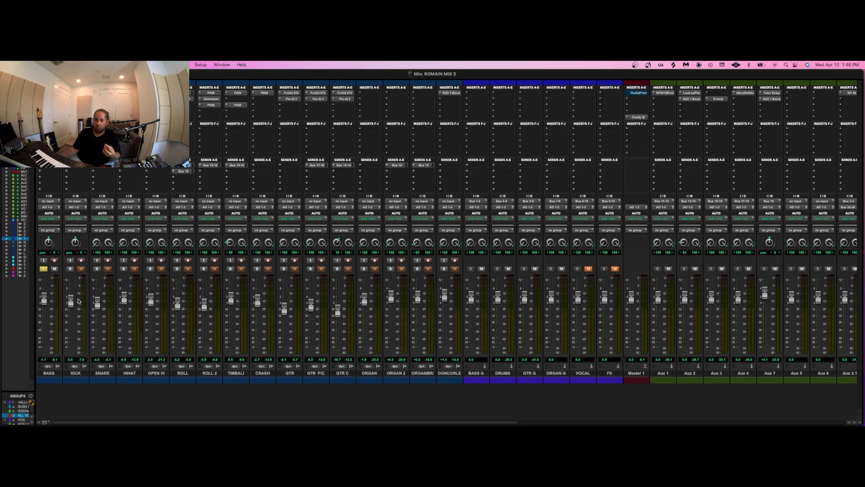
click(43, 269)
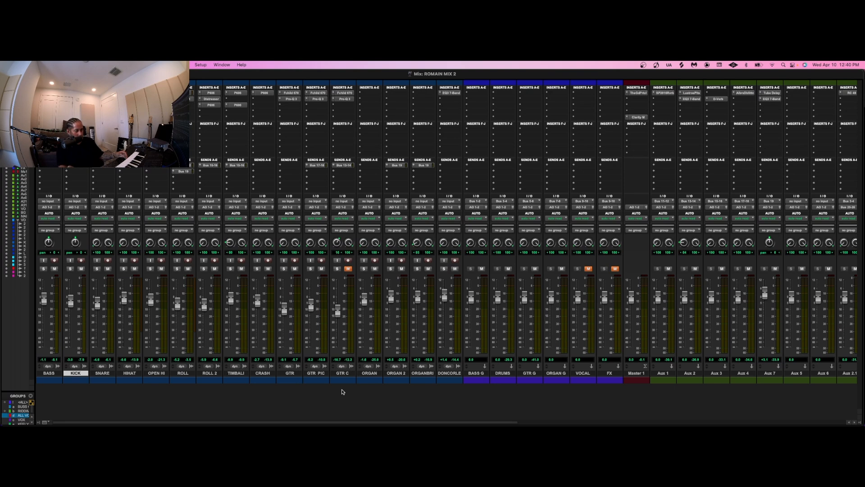
- Unmute the GTR C track, the VOCALEAD and BGV G groups, and the KELYHARM and KELYMAIN vocal tracks
click(348, 269)
drag(264, 422, 538, 424)
click(421, 269)
click(448, 268)
click(665, 269)
click(694, 269)
drag(651, 423, 632, 424)
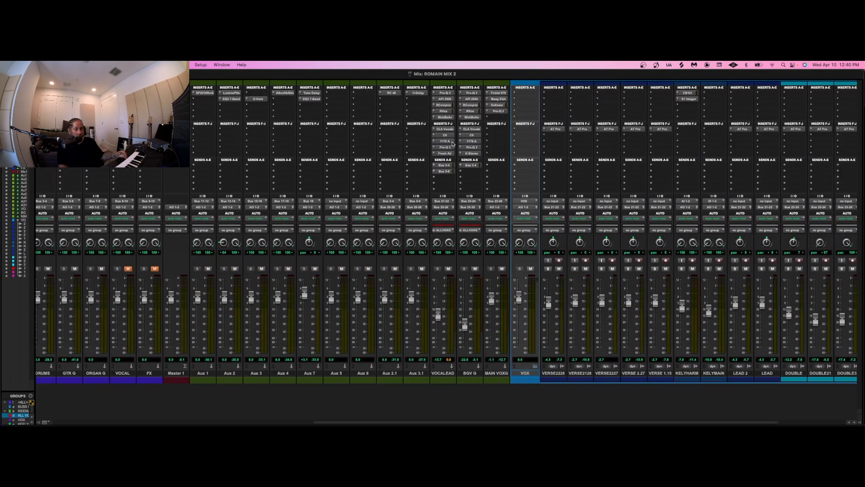
- Mute both sends and bypass all ten insert plugins on the VOCALEAD group, from Fresh Air up to the first Pro-Q 3
super+click(444, 165)
super+click(445, 171)
super+click(445, 154)
super+click(445, 148)
super+click(445, 141)
super+click(445, 135)
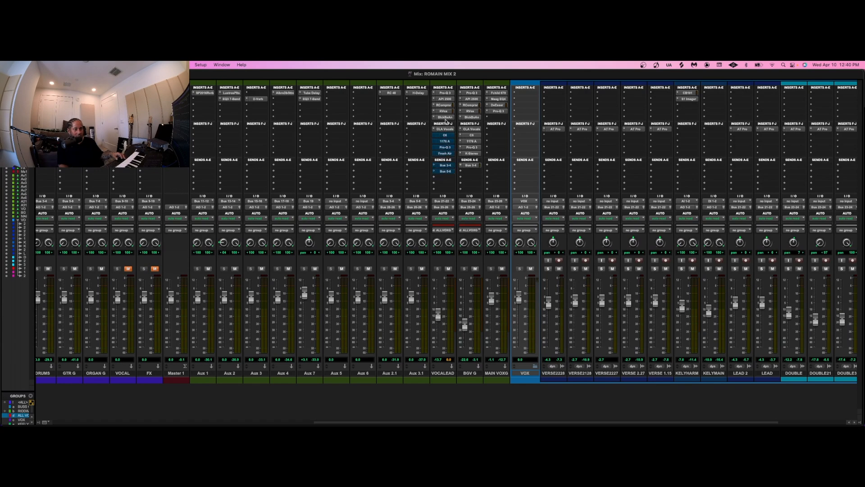
super+click(445, 128)
super+click(444, 117)
super+click(445, 111)
super+click(444, 105)
super+click(445, 99)
super+click(447, 93)
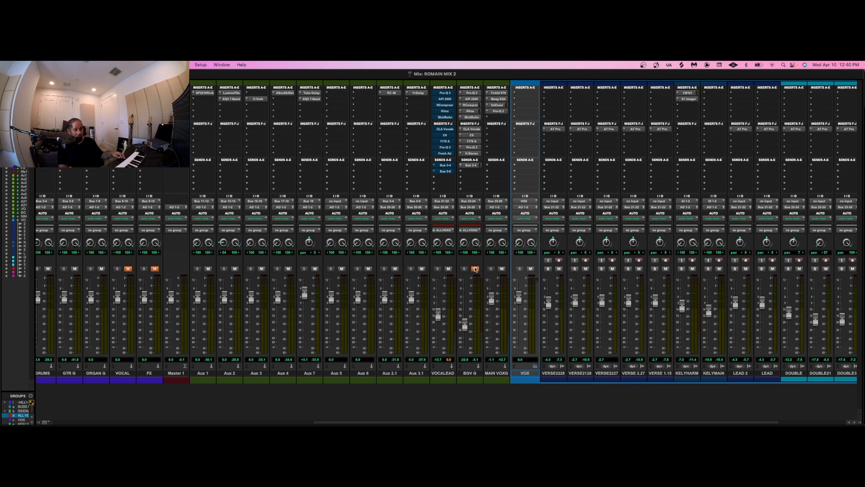
- Switch to the Edit window and enlarge the track heights so the vocal clips can be read
key(super+equal)
key(r)
key(r)
click(208, 360)
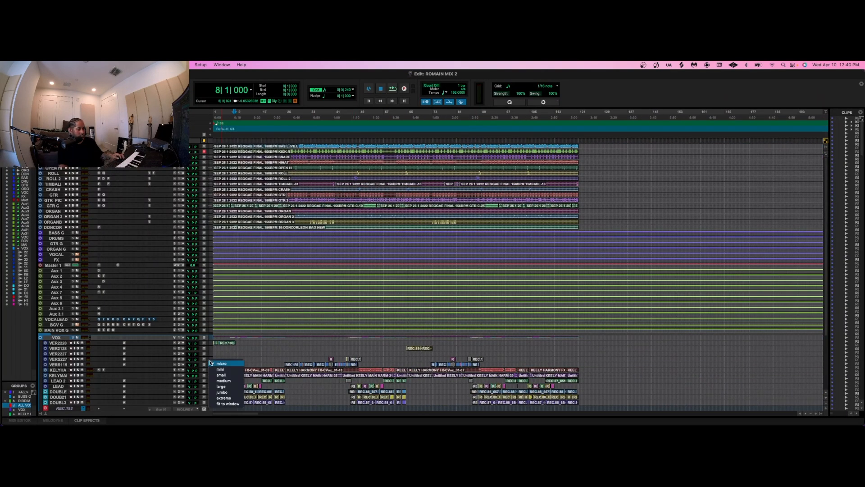
click(229, 369)
- Look through the verse, harmony and lead vocal clips along the timeline
scroll(402, 362, down, 7)
scroll(402, 362, up, 3)
key(t)
key(t)
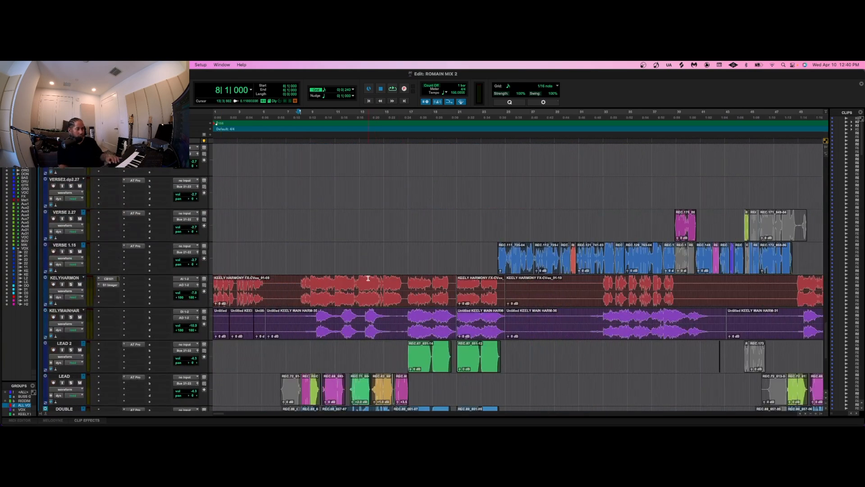
scroll(433, 261, up, 8)
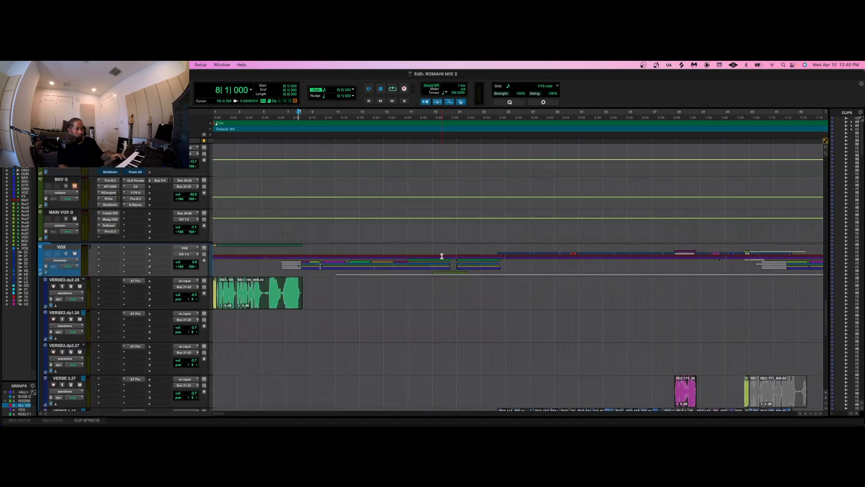
scroll(440, 254, down, 18)
scroll(441, 256, up, 10)
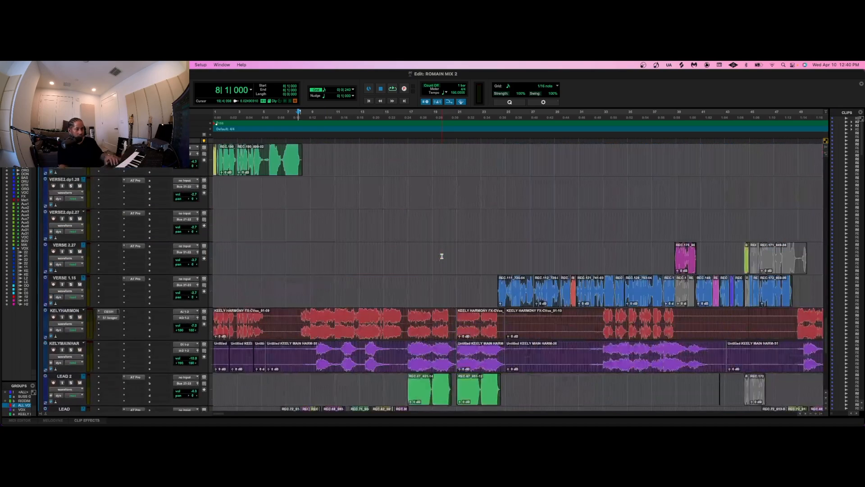
key(r)
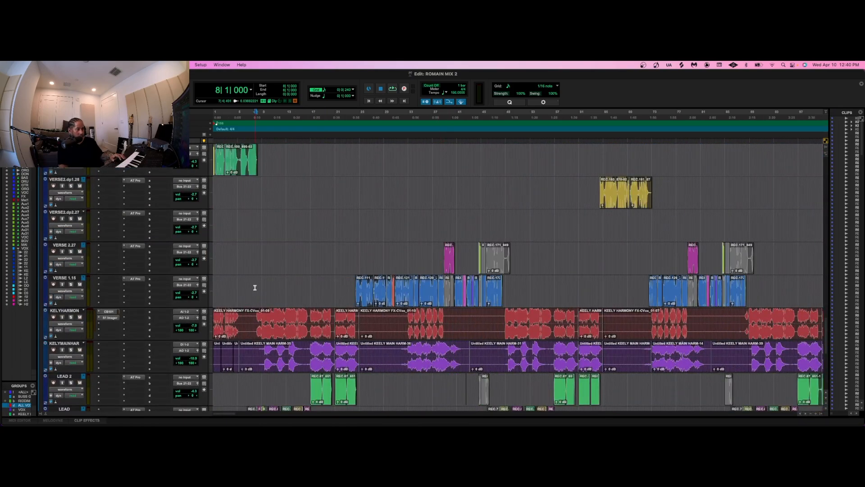
- Start playback and solo the LEAD track in the Mix window
key(space)
key(super+equal)
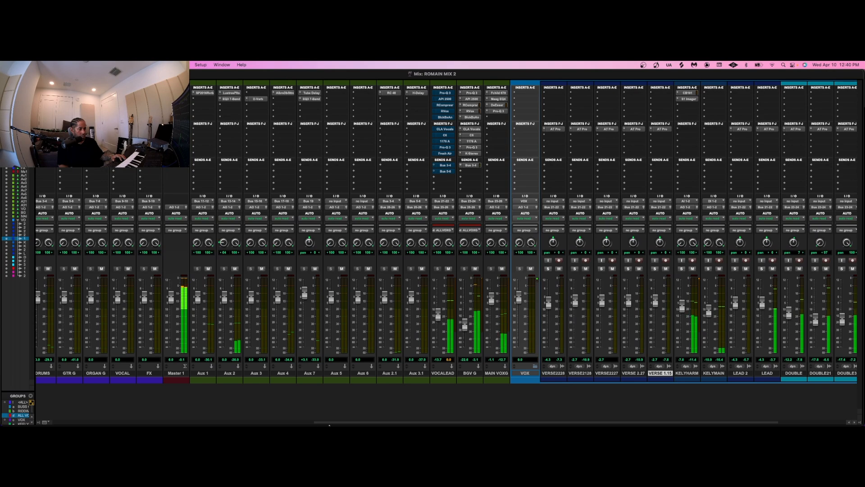
drag(334, 424, 304, 424)
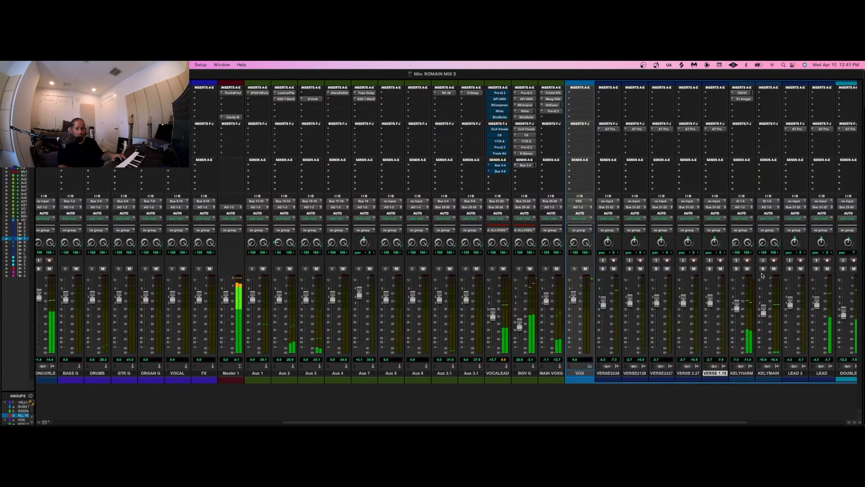
click(816, 268)
drag(630, 423, 729, 423)
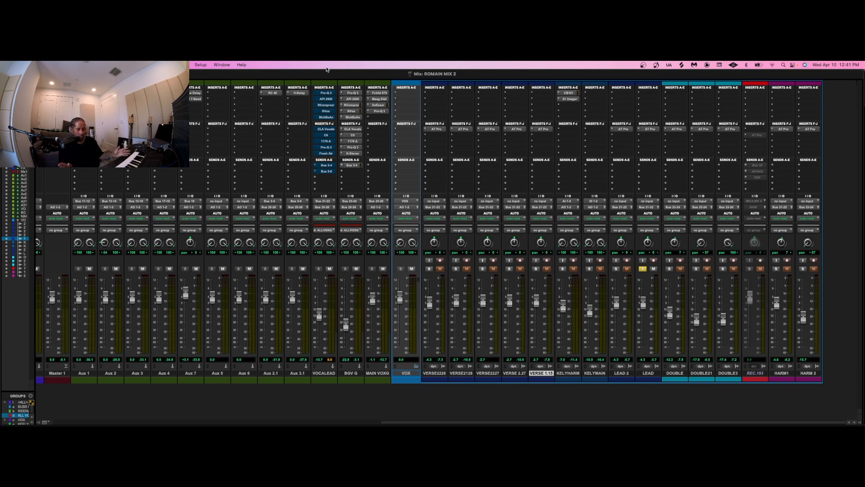
- Open the first Pro-Q 3 on the VOCALEAD group, move its window clear of the inserts, and resume playback
click(329, 94)
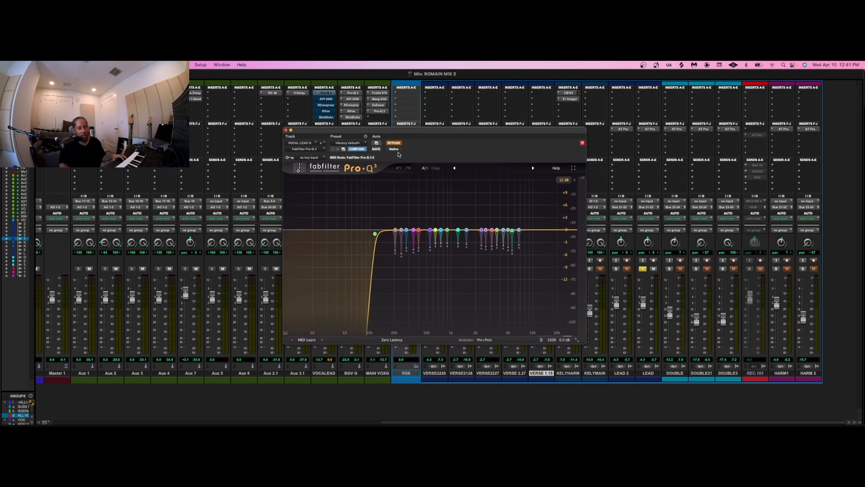
drag(400, 137, 460, 147)
key(space)
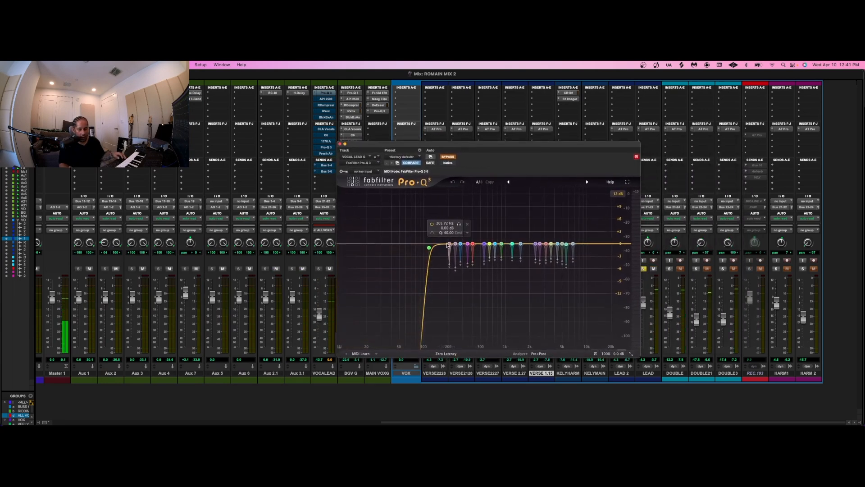
- Audition the 205.72 Hz band of the Pro-Q 3 with band solo on and off, and return its dynamic range to a cut
click(450, 244)
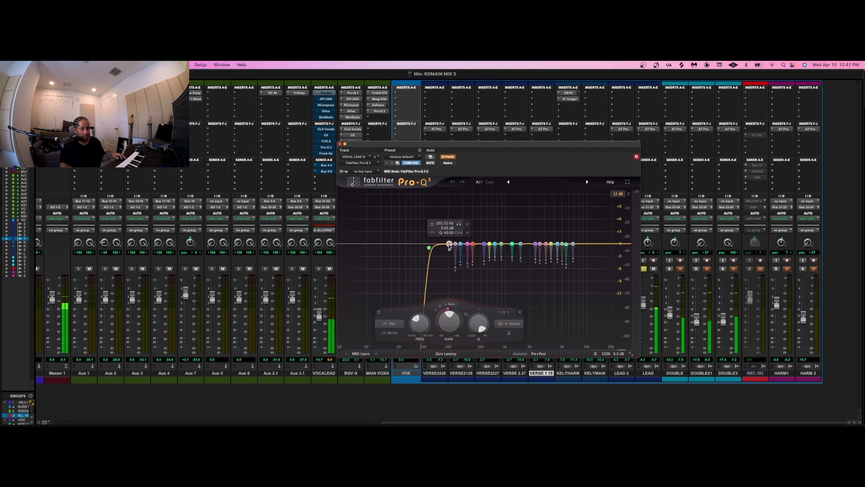
click(459, 201)
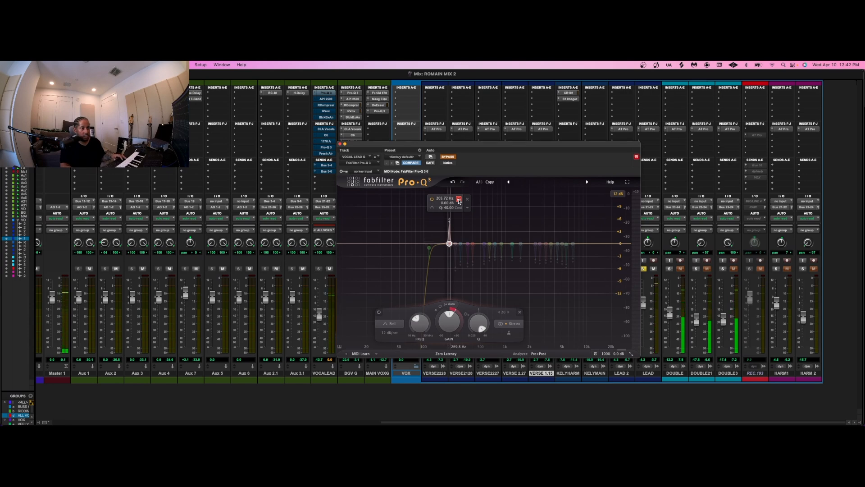
click(459, 201)
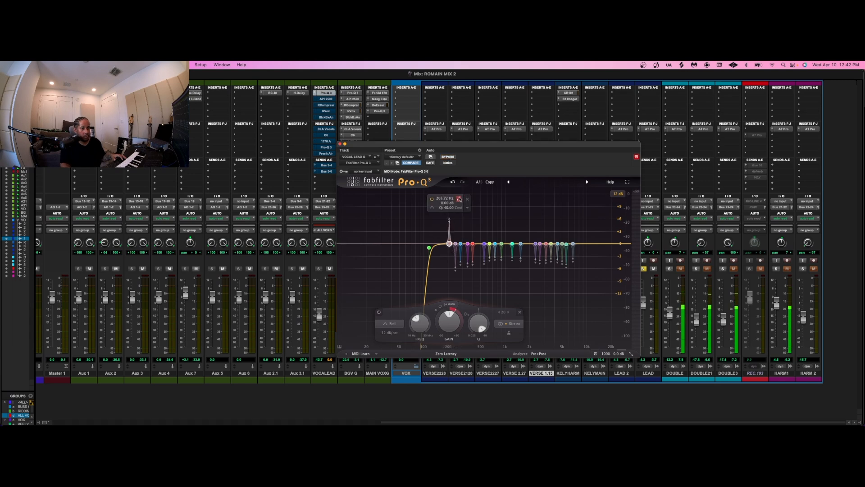
click(459, 199)
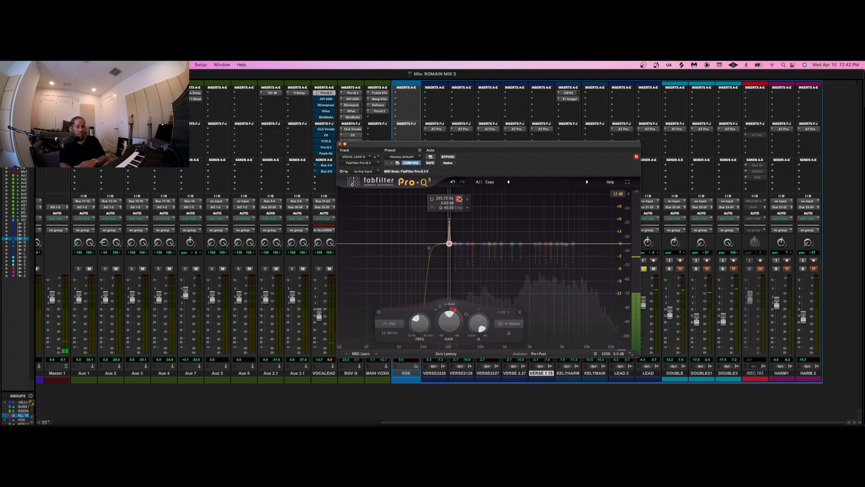
click(459, 199)
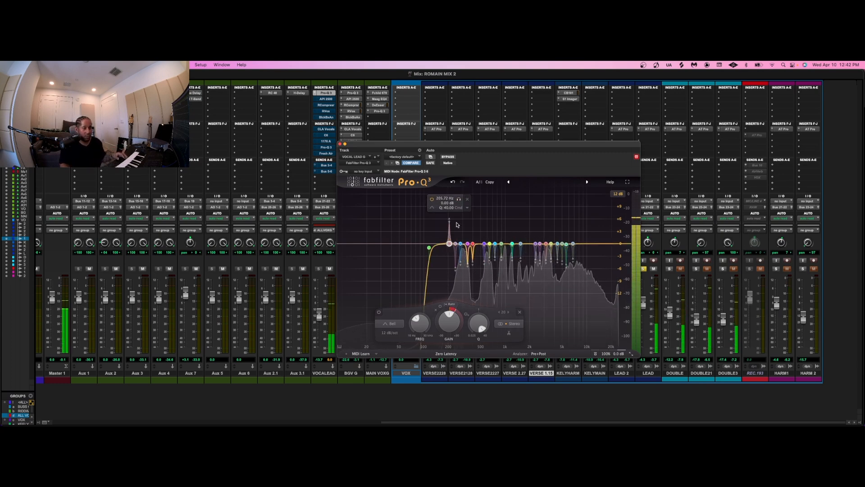
drag(449, 220, 450, 270)
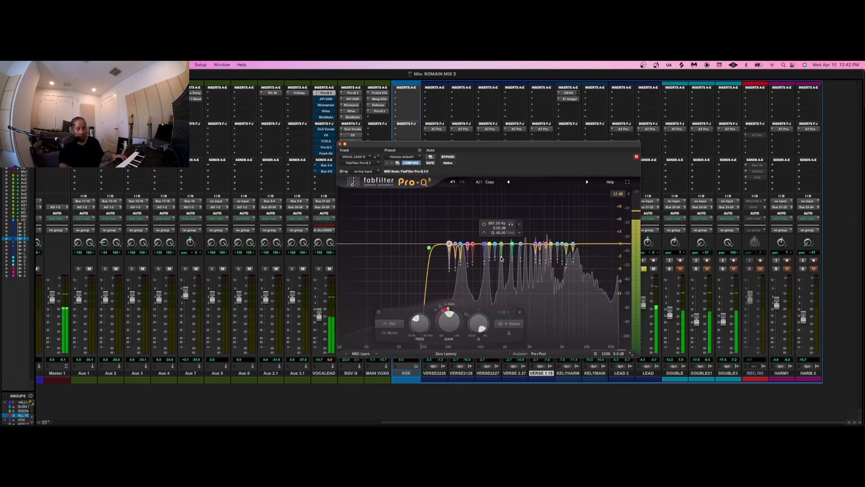
- Audition the Pro-Q 3 band just below 1 kHz in isolation, and return its dynamic range to a cut
click(502, 243)
click(510, 200)
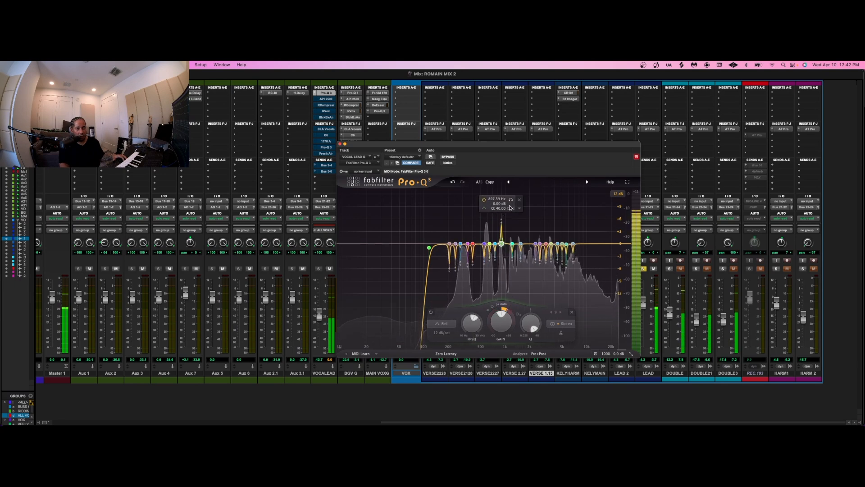
click(510, 200)
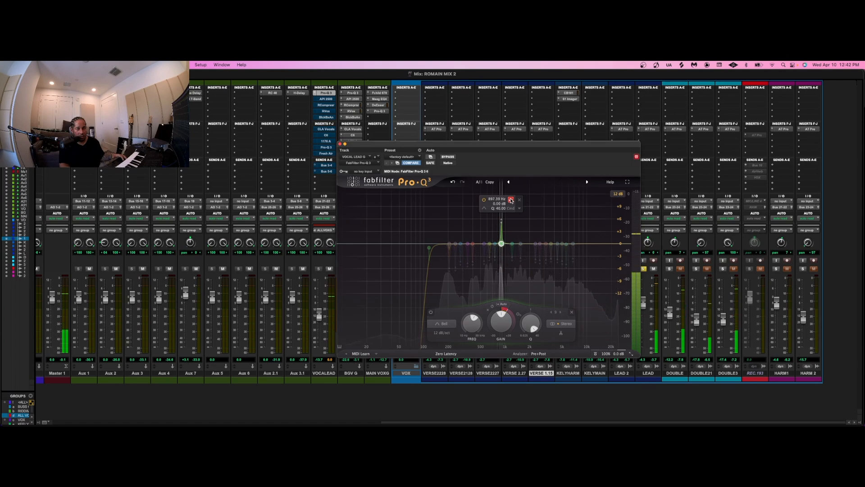
drag(511, 201, 506, 221)
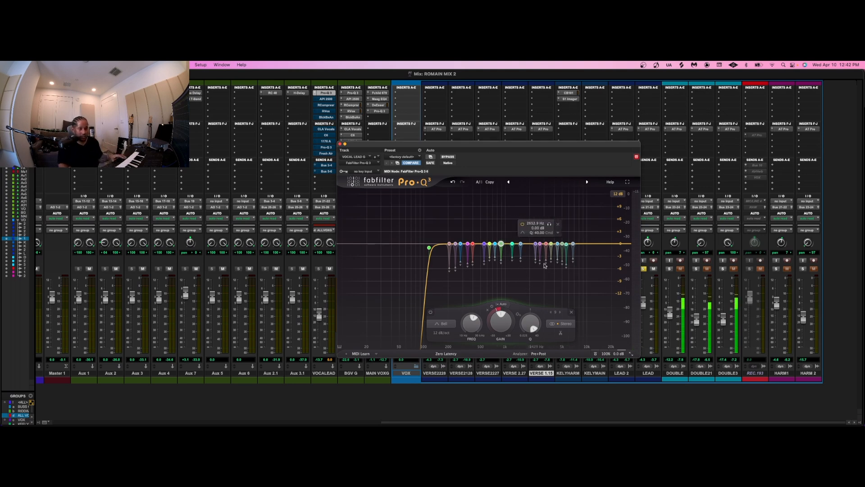
- Resume playback and audition the Pro-Q 3 band just above 2 kHz in isolation
key(space)
click(535, 244)
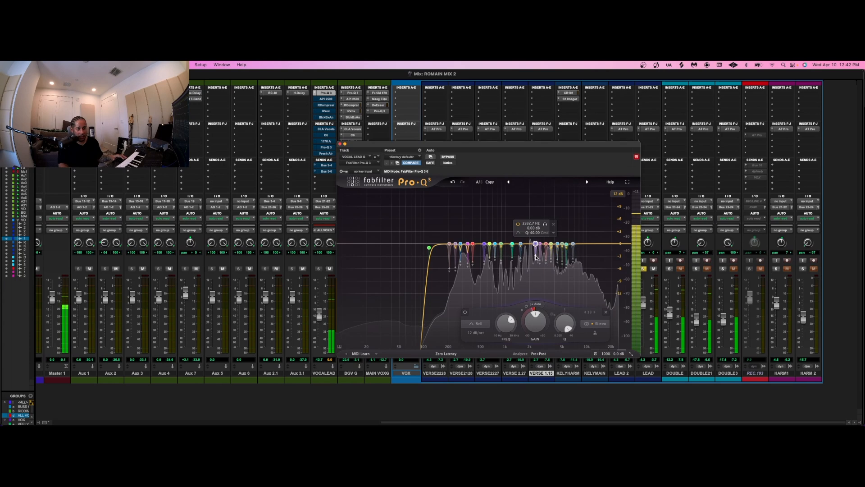
click(545, 196)
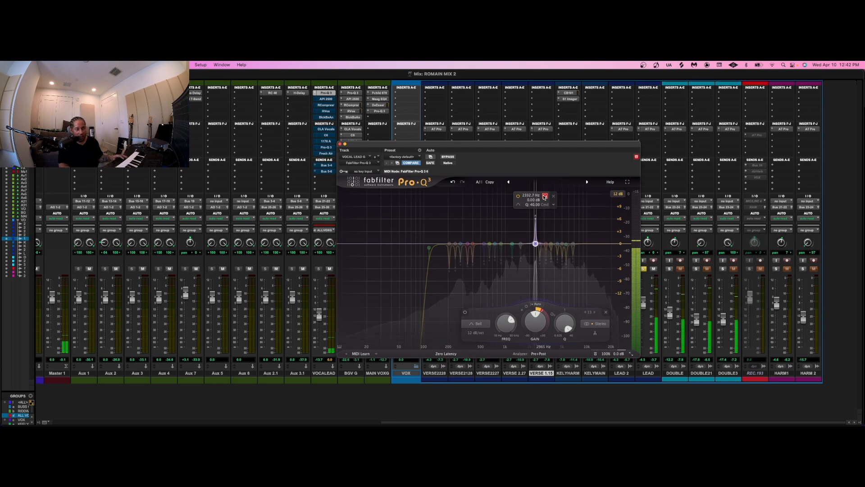
mouse_move(545, 197)
mouse_down()
mouse_move(516, 201)
mouse_move(543, 203)
mouse_up()
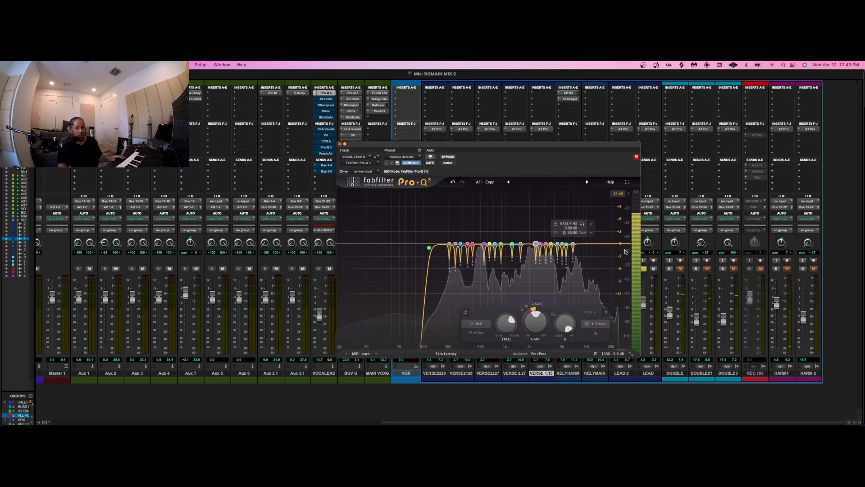
- Inspect the API 2500, RComp and RVox compressor settings on the VOCALEAD group
drag(503, 144, 506, 144)
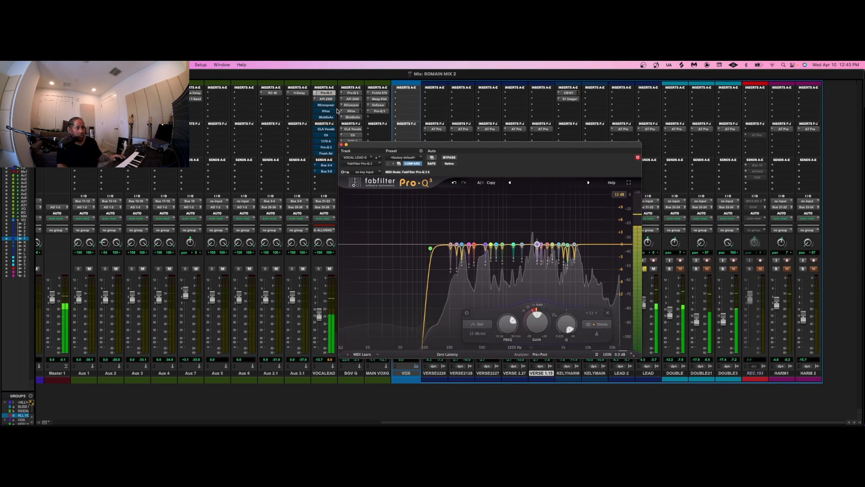
click(326, 99)
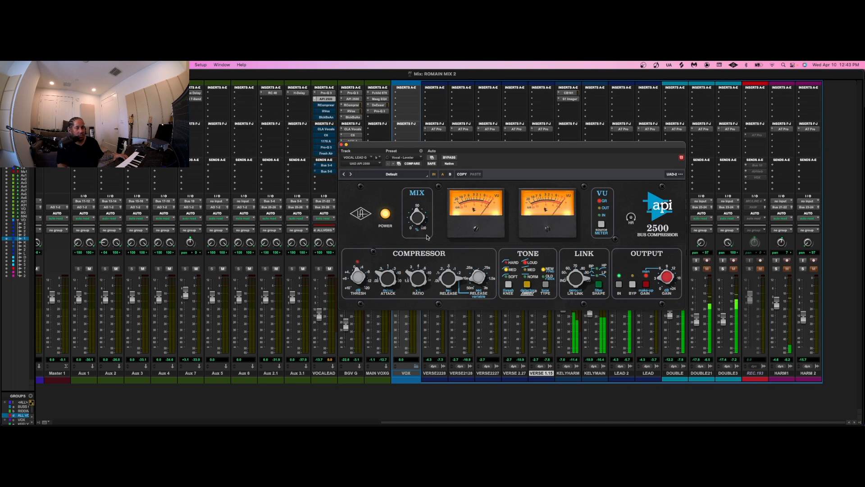
click(341, 145)
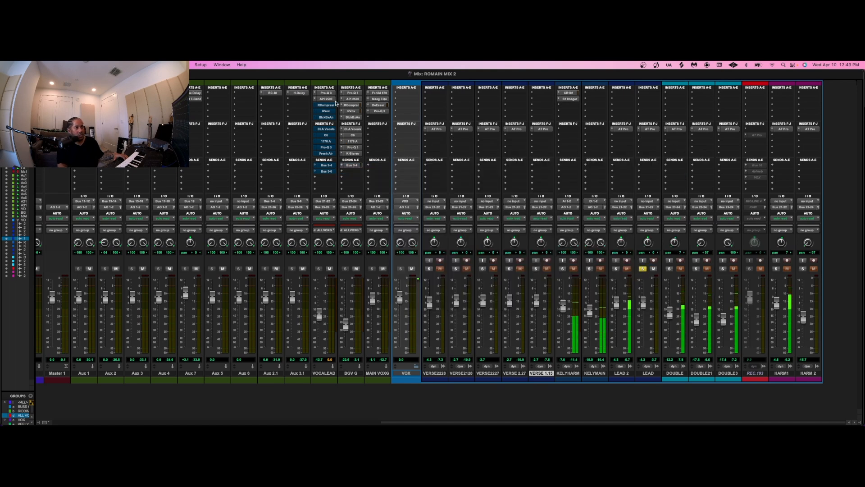
click(324, 105)
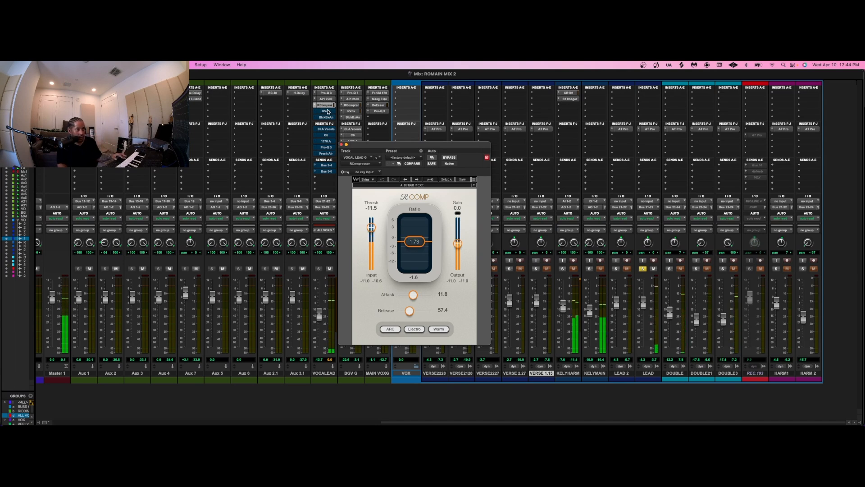
click(341, 144)
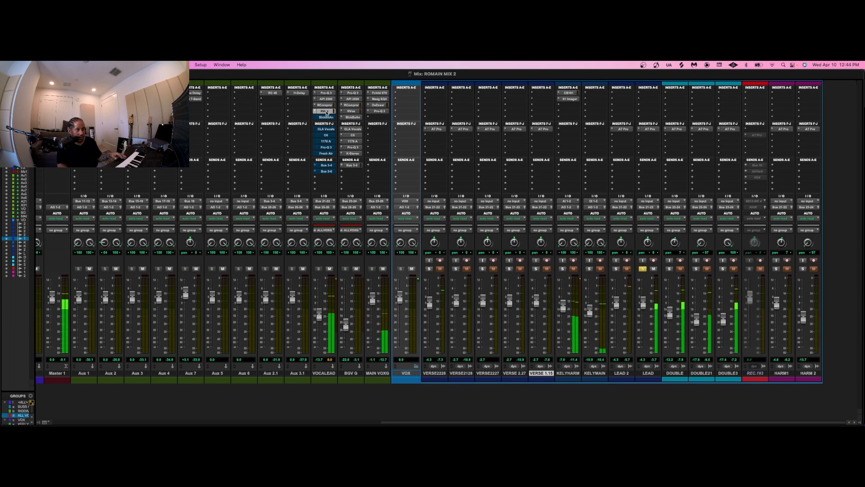
click(326, 112)
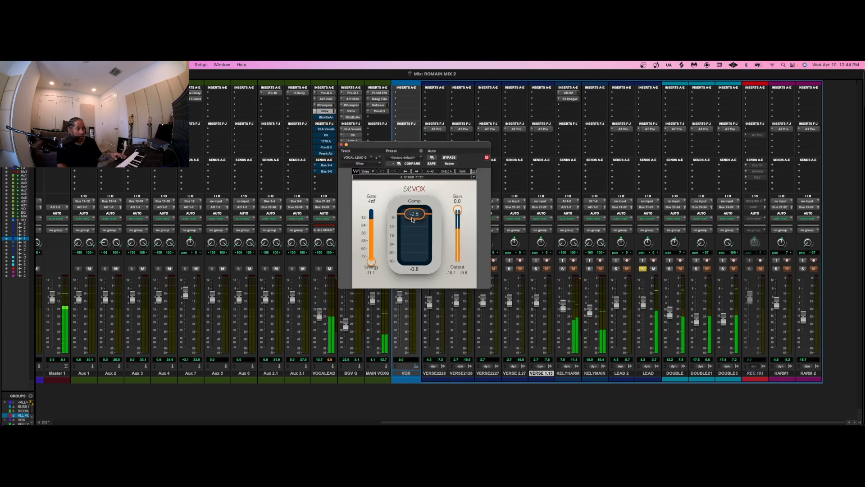
- Enable the Black Box HG-2 and CLA Vocals plugins on the VOCALEAD group and look over their settings
click(341, 144)
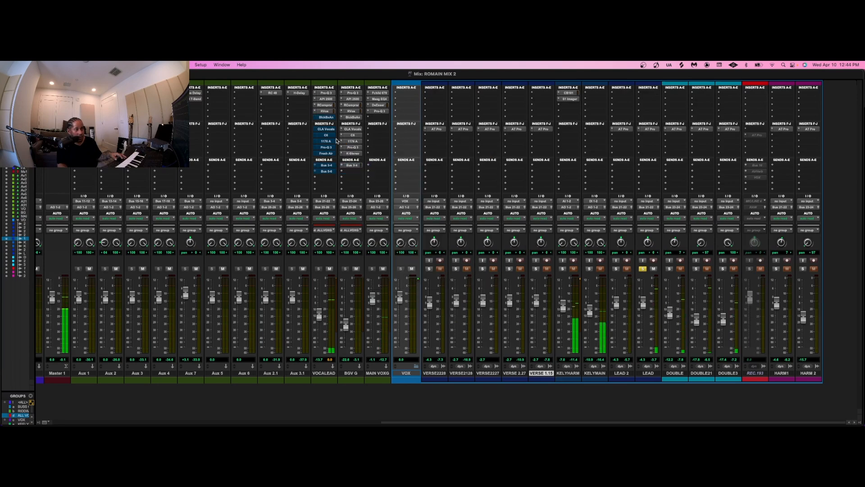
click(326, 117)
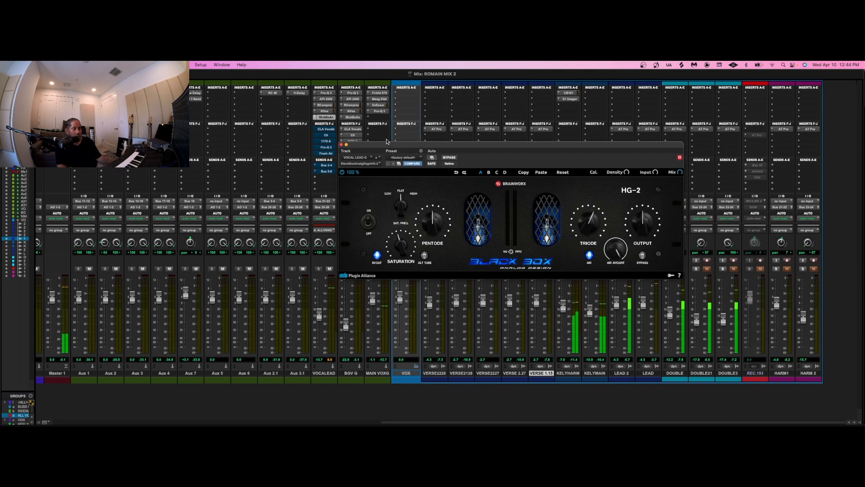
drag(464, 144, 461, 180)
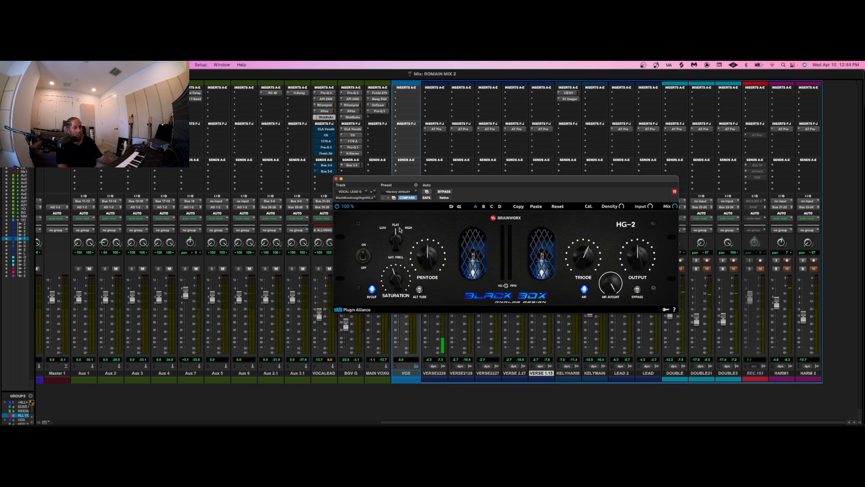
click(326, 130)
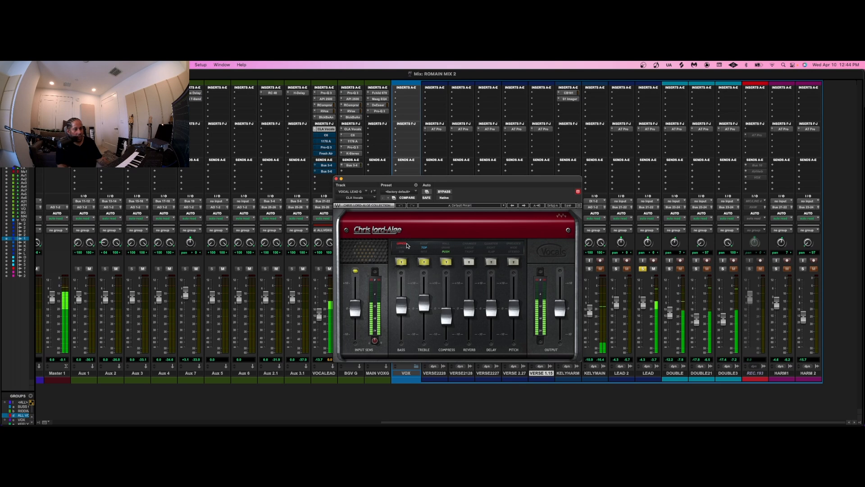
click(335, 179)
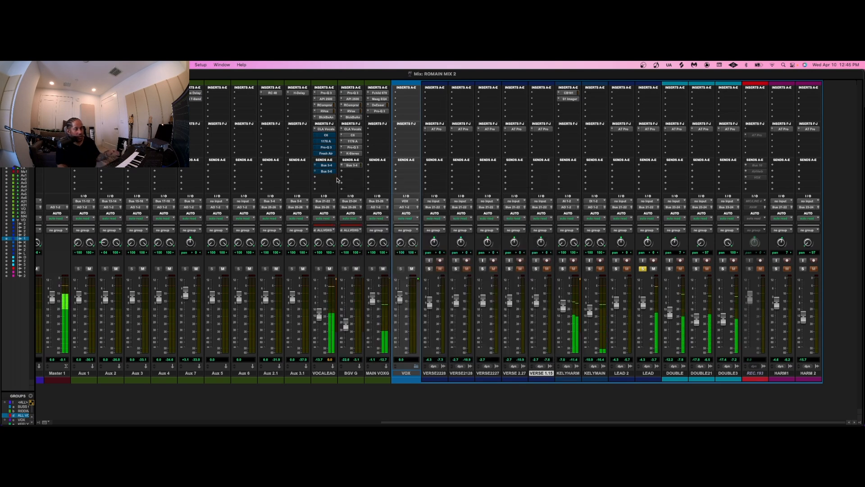
- Enable the C6 multiband compressor on the VOCALEAD group and inspect its bands and curve
click(327, 136)
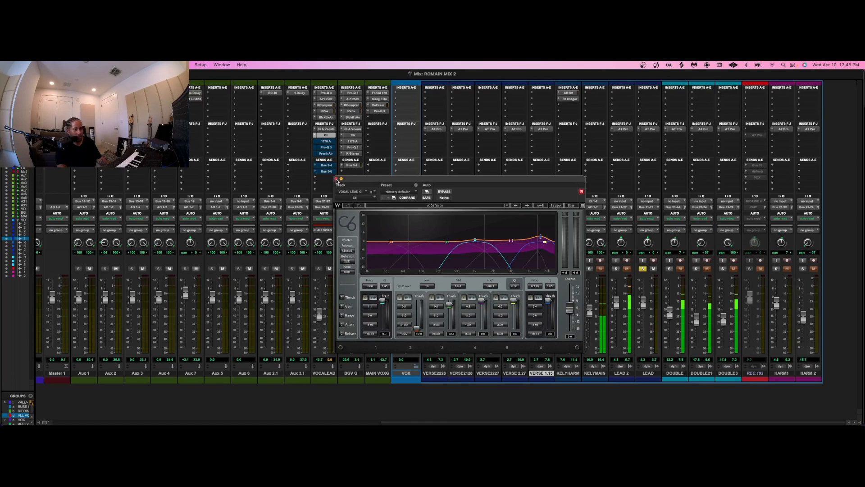
click(335, 179)
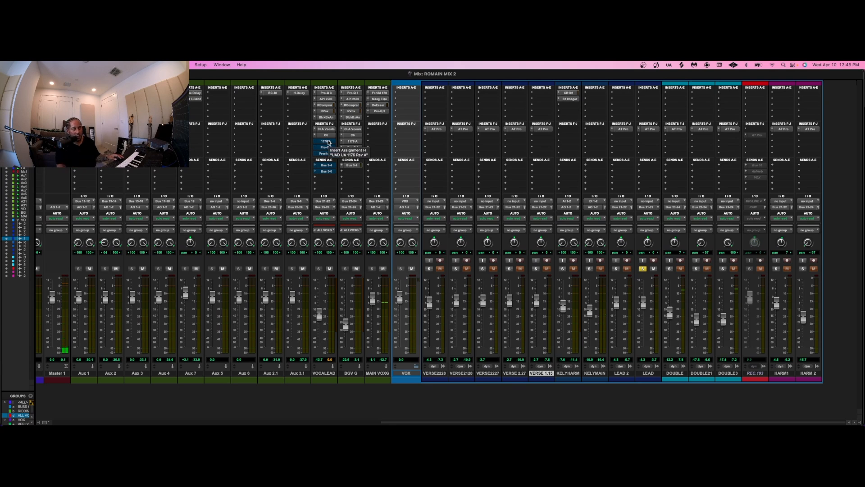
click(326, 135)
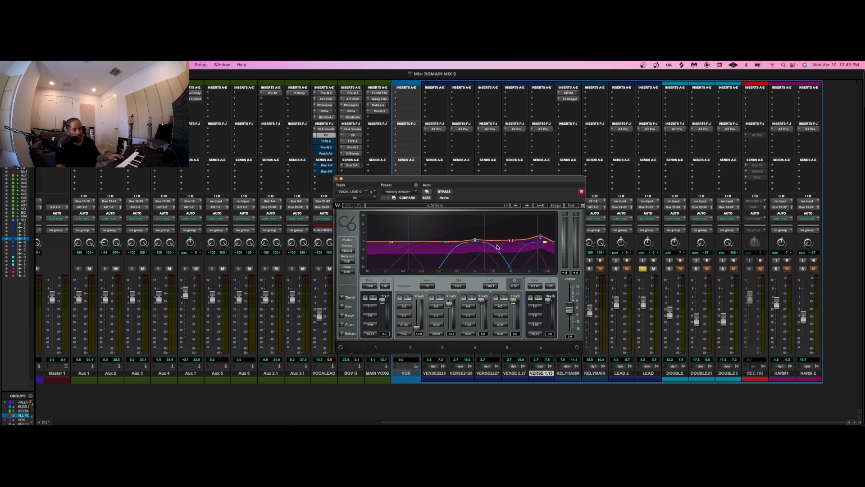
click(335, 179)
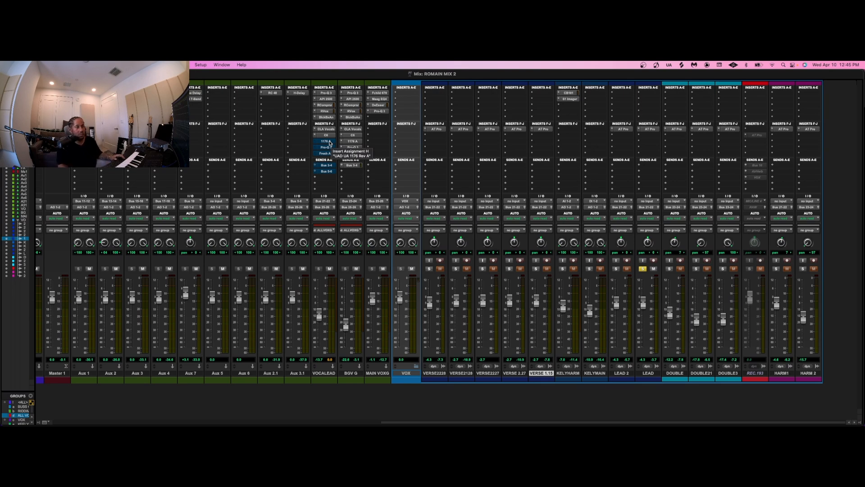
- Resume playback, enable the UAD UA 1176 Rev A on the VOCALEAD group and compare it bypassed and active
key(space)
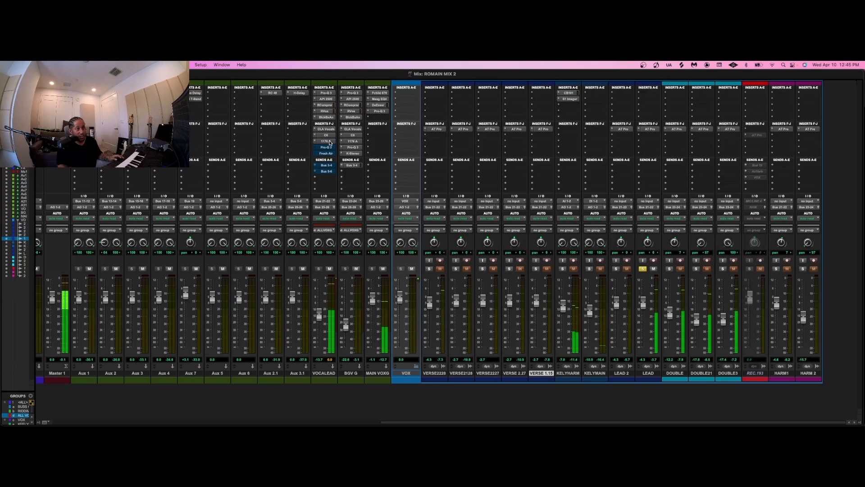
click(328, 142)
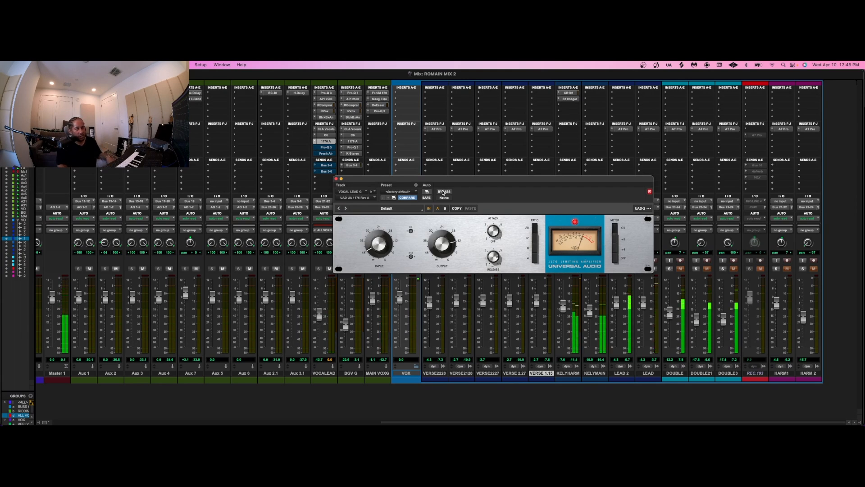
click(443, 191)
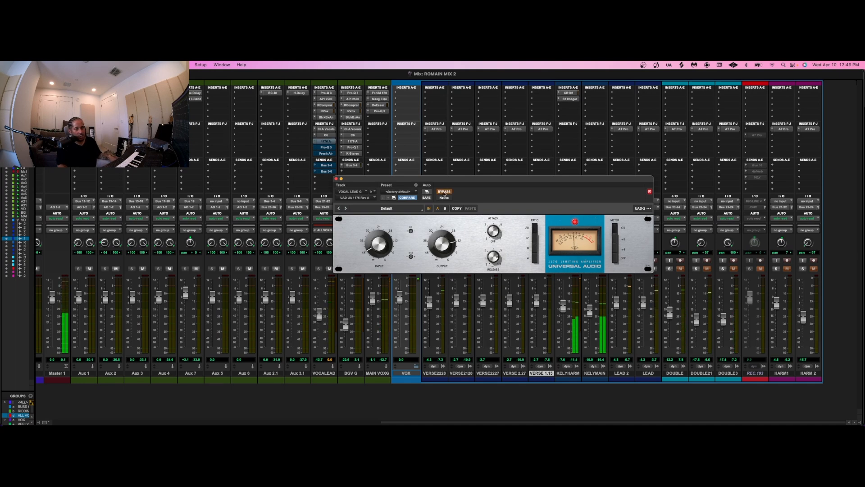
click(443, 192)
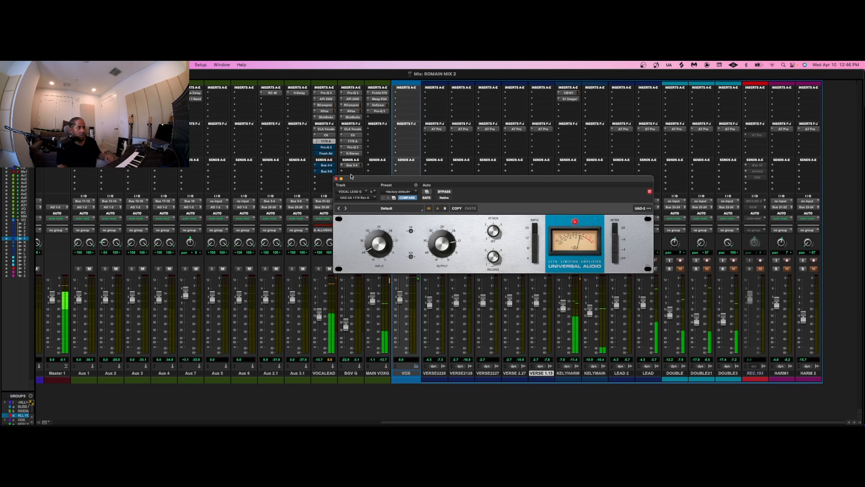
- Enable the second Pro-Q 3 on the VOCALEAD group and inspect its low-mid, 2 kHz and high-frequency bands during playback
click(328, 147)
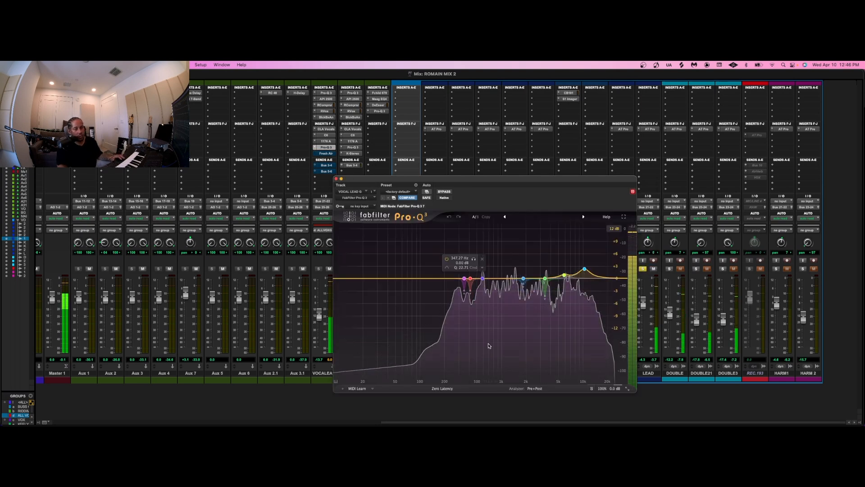
mouse_move(471, 281)
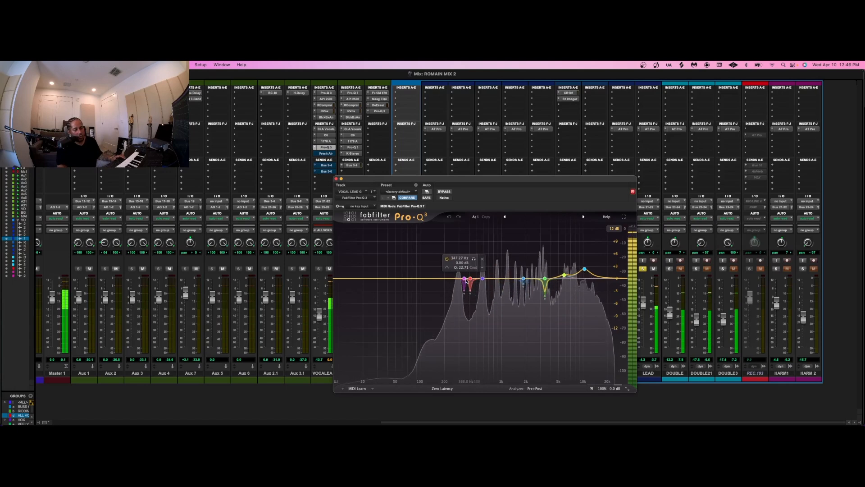
mouse_move(526, 287)
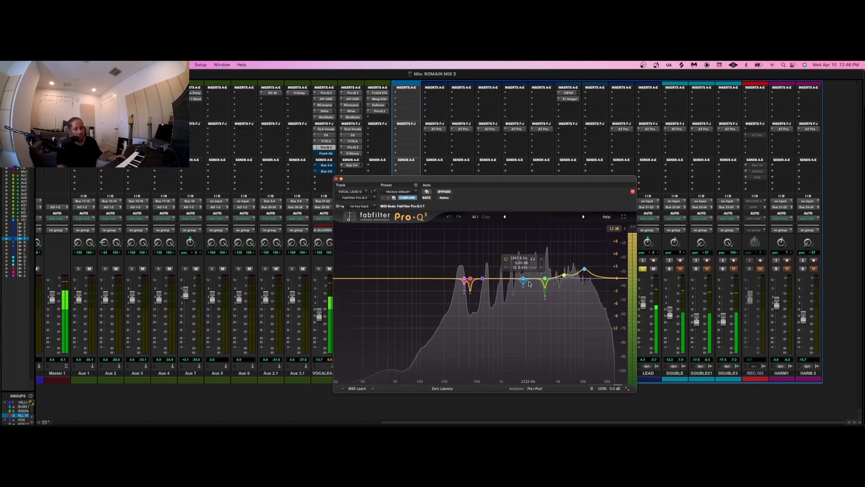
mouse_move(581, 271)
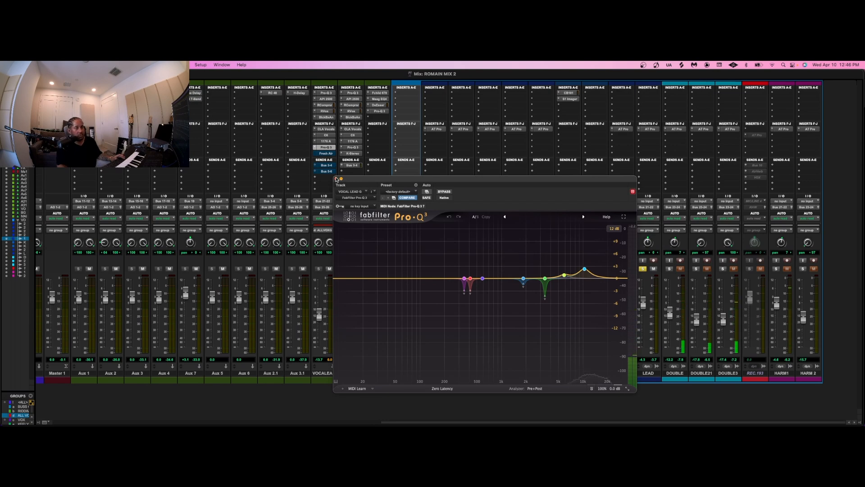
click(336, 179)
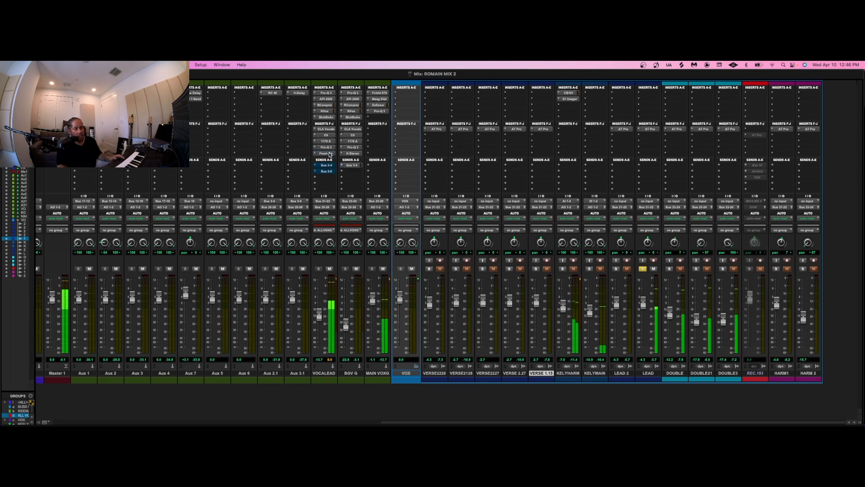
- Enable Fresh Air on the VOCALEAD group and compare the vocal with it bypassed and active
click(324, 154)
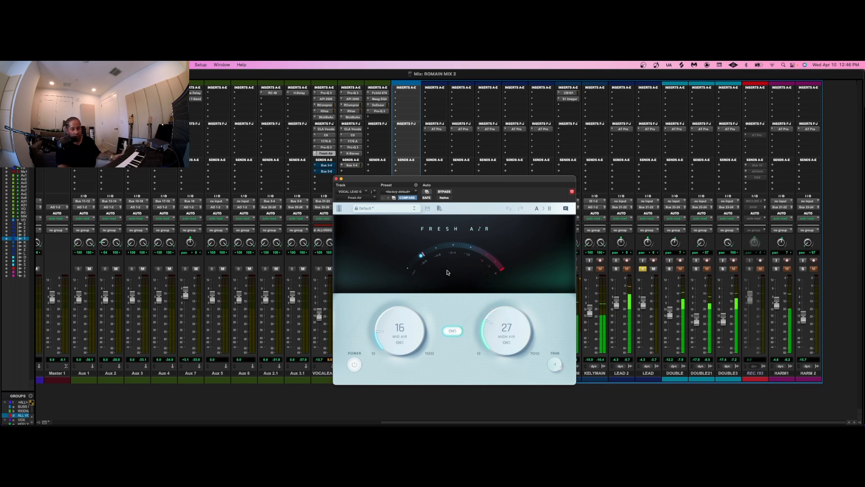
click(445, 192)
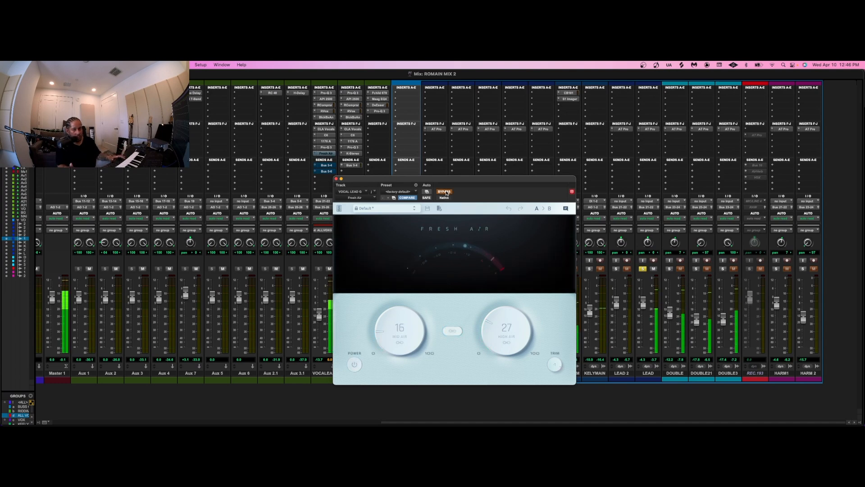
click(445, 192)
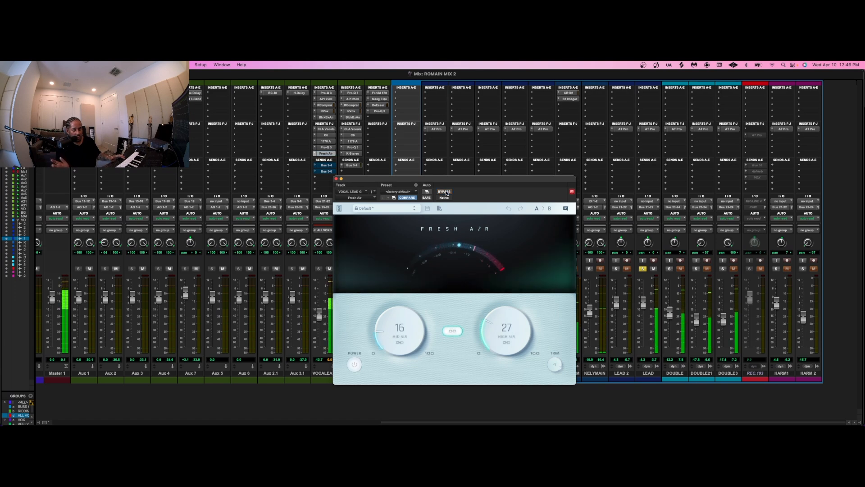
click(336, 179)
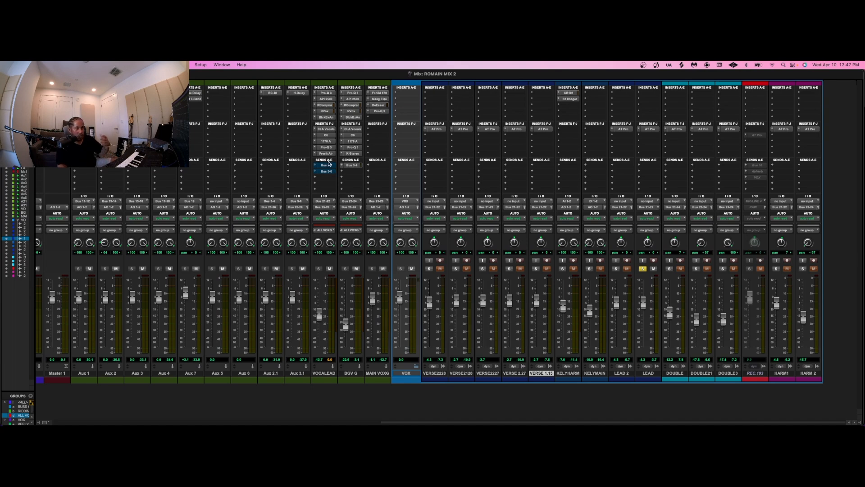
- Compare the lead vocal during playback with all ten VOCALEAD inserts bypassed and active, leaving them all active
key(space)
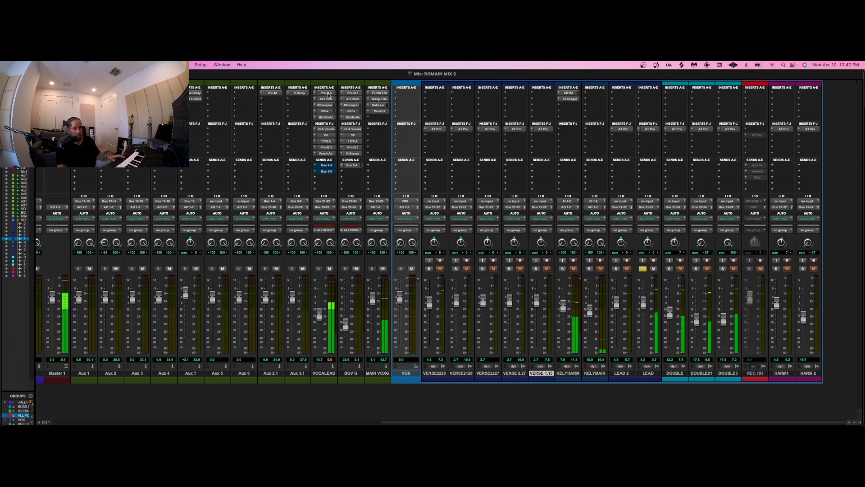
key(space)
super+click(329, 94)
super+click(328, 99)
super+click(327, 106)
super+click(326, 112)
super+click(327, 117)
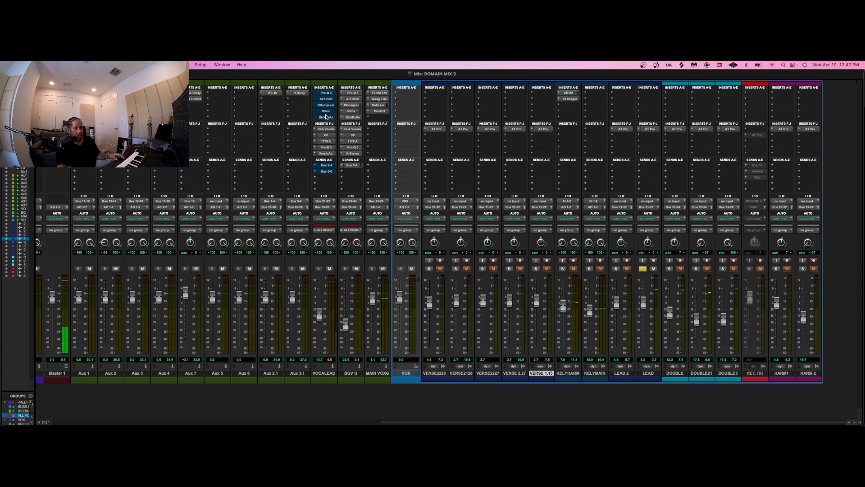
super+click(323, 142)
super+click(327, 153)
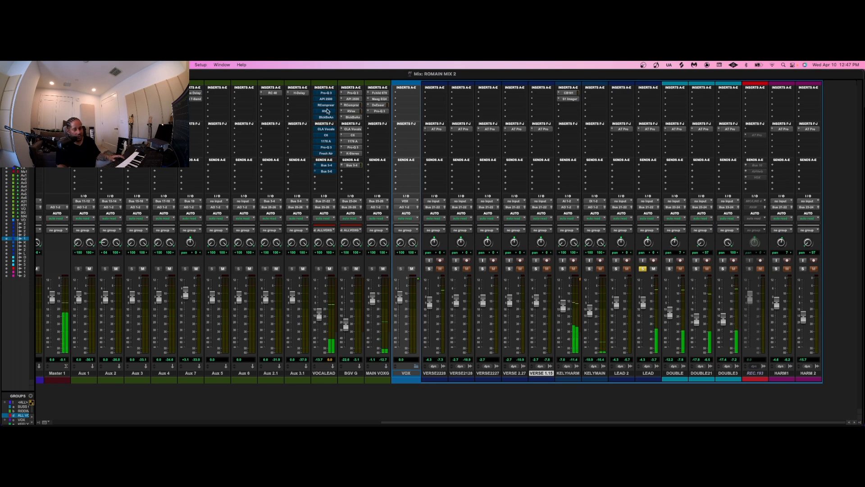
super+click(328, 94)
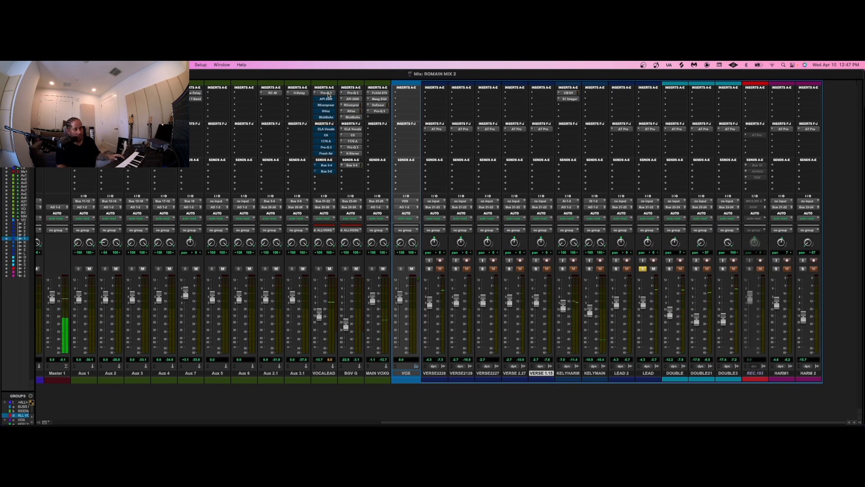
super+click(328, 117)
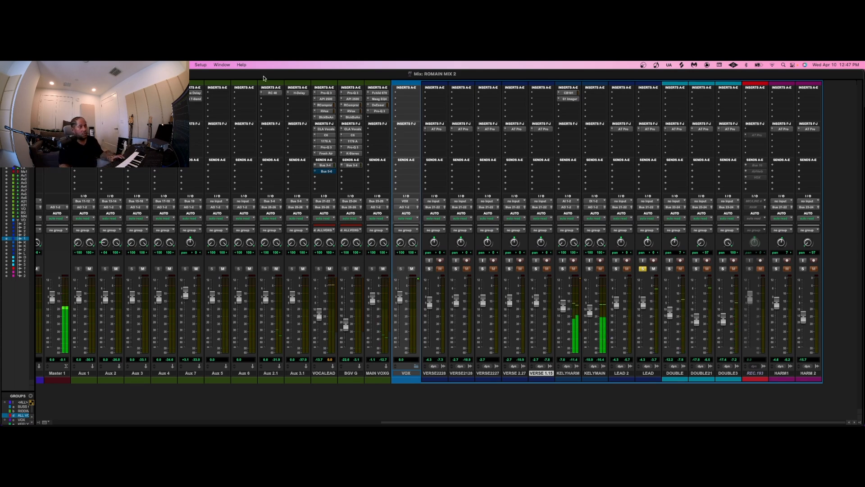
- Audition the VOCALEAD sends on Bus 3-4 and Bus 5-6 while inspecting the RC 48 reverb on Aux 2.1 and the H-Delay on Aux 3.1
click(274, 92)
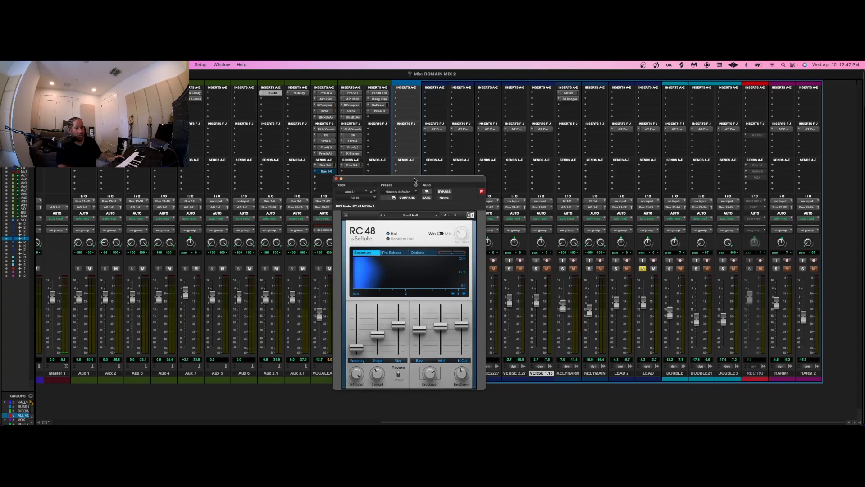
drag(426, 178, 423, 182)
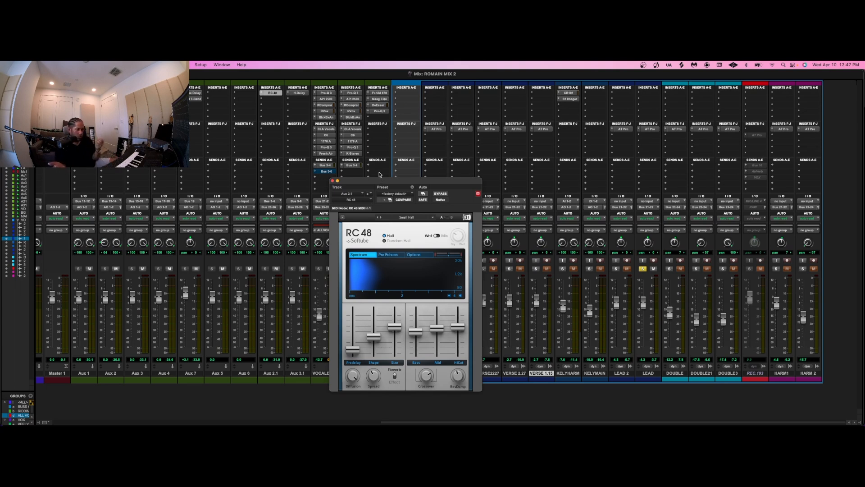
key(space)
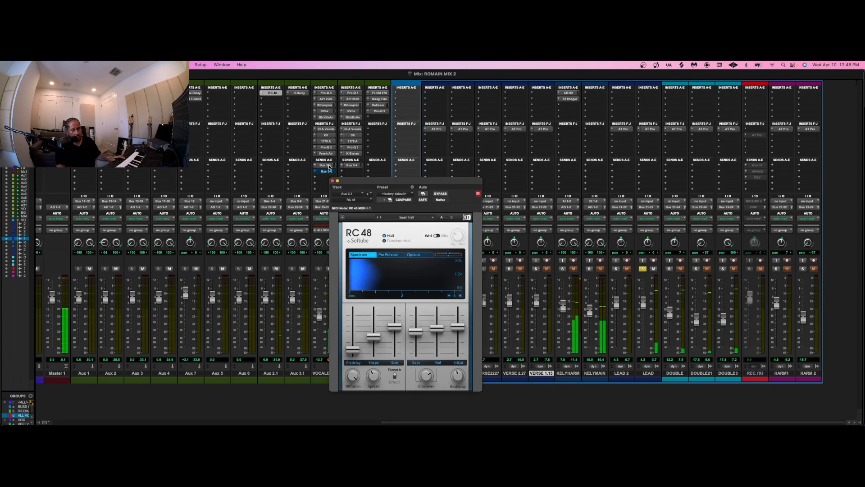
click(332, 181)
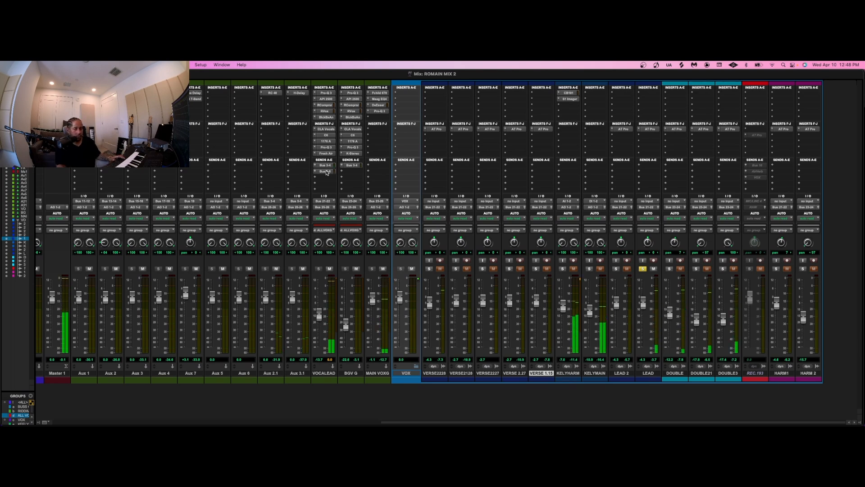
click(299, 92)
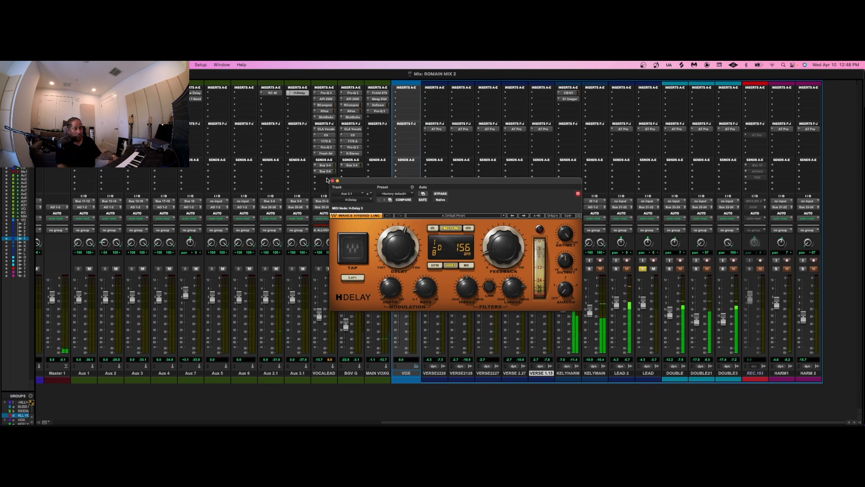
click(333, 180)
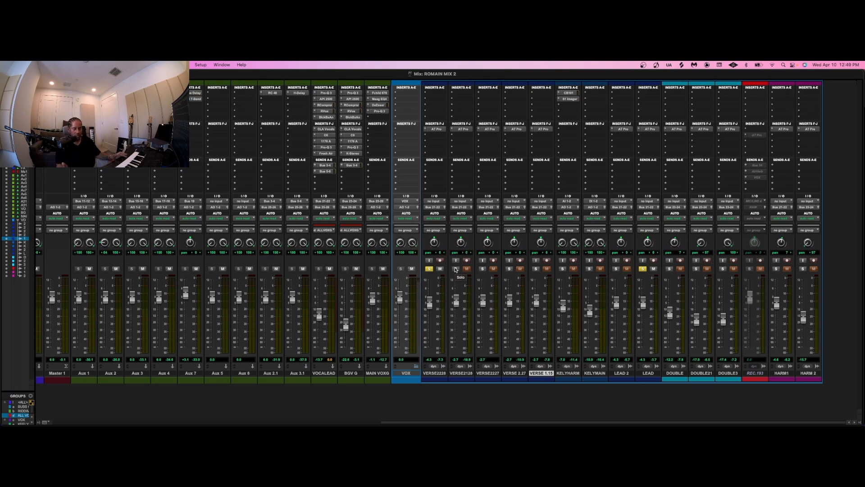
- Solo the vocal tracks from VERSE2228 through HARM1, leaving out REC.193, and play them together
click(482, 268)
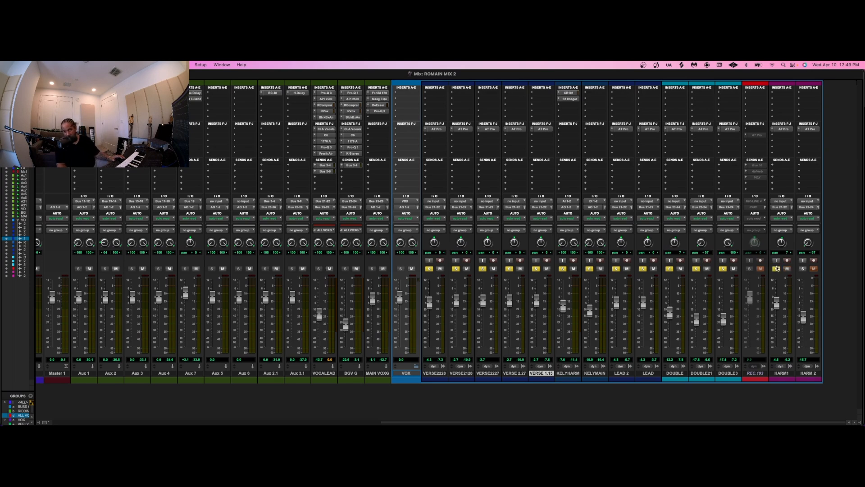
key(space)
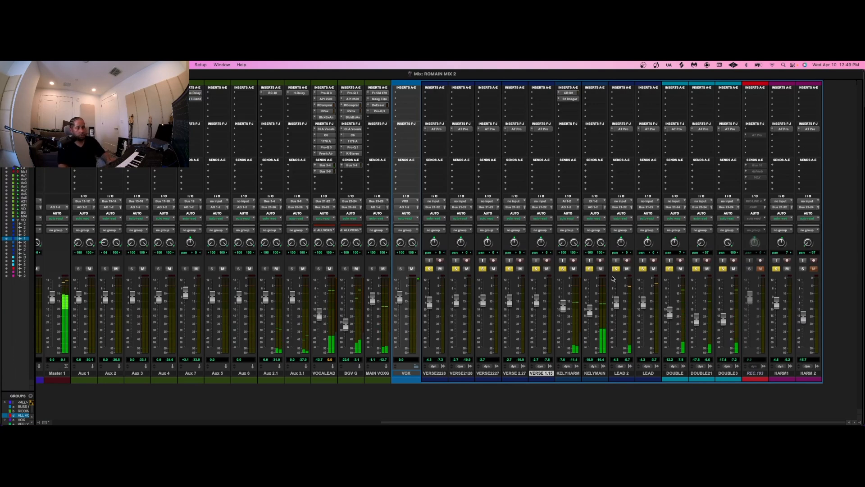
- Clear the vocal track solos and play the full mix with The God Particle bypassed on Master 1
click(456, 269)
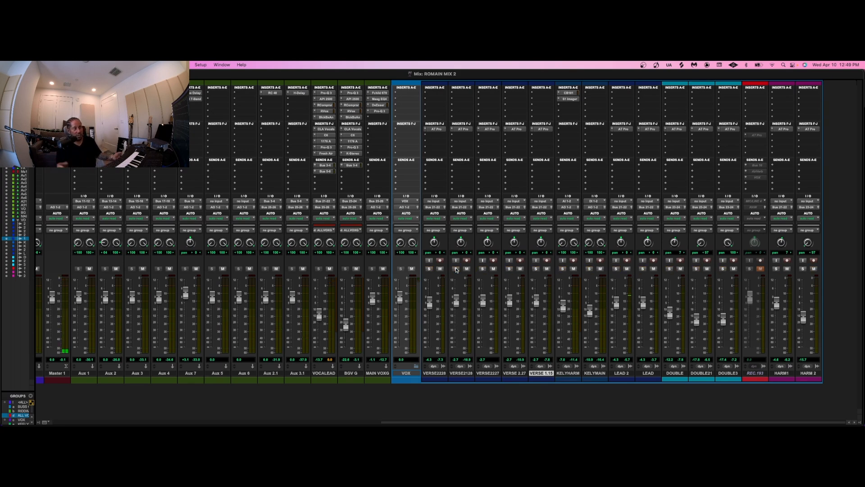
drag(589, 423, 373, 424)
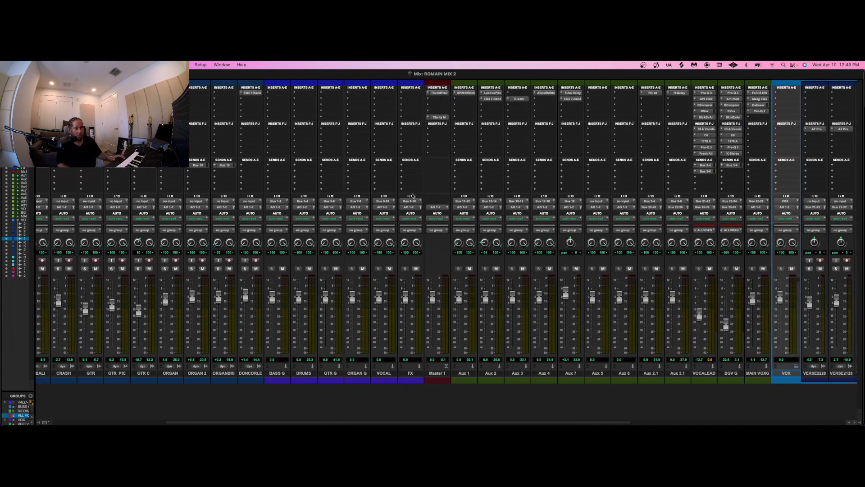
super+click(438, 95)
key(space)
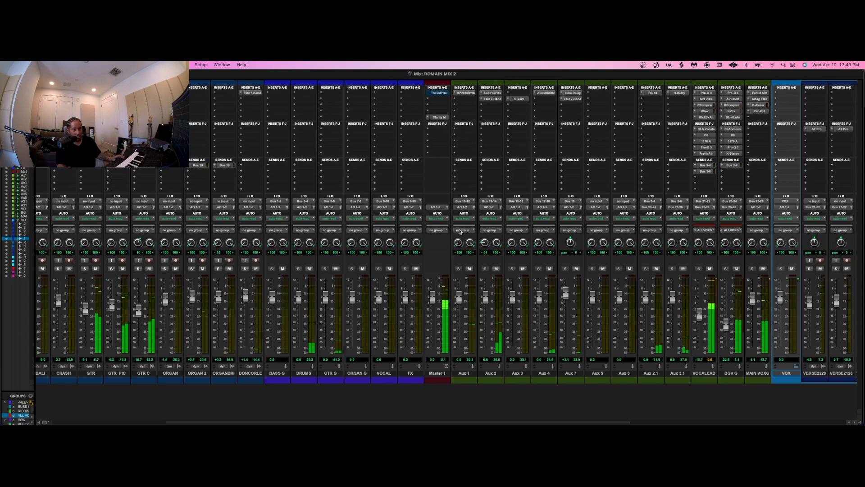
- Inspect The God Particle on Master 1 and compare the full mix with it active and bypassed during playback
click(441, 93)
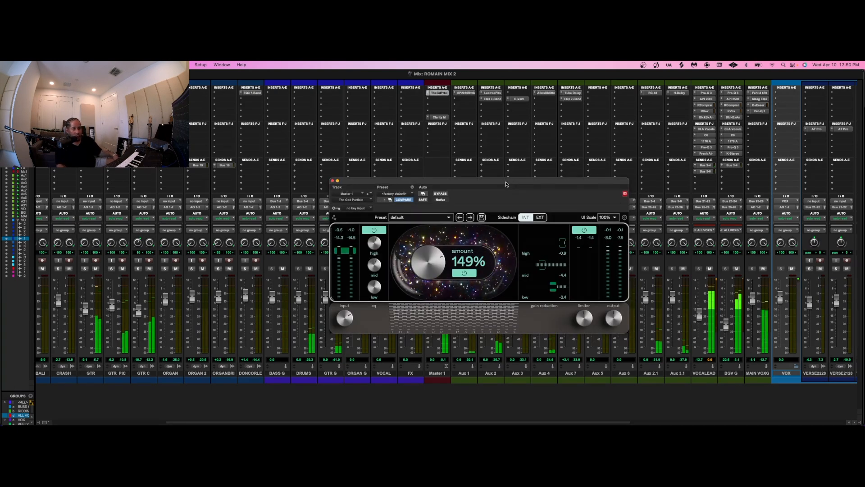
drag(505, 181, 449, 215)
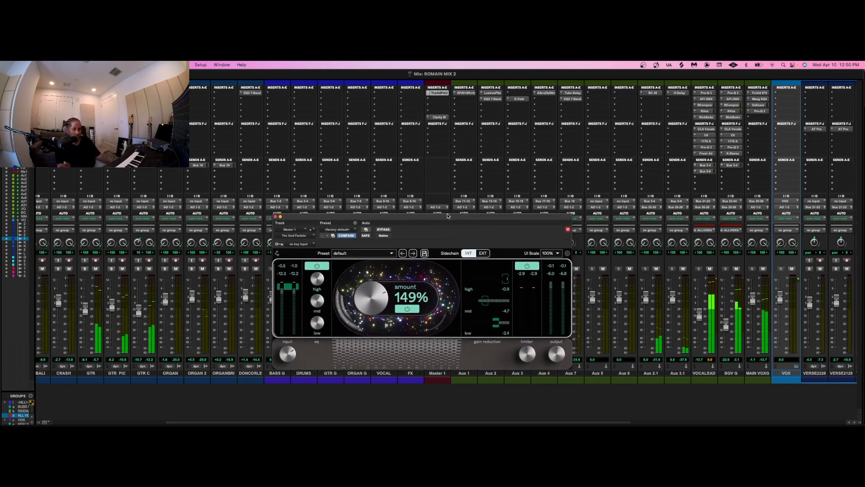
click(384, 230)
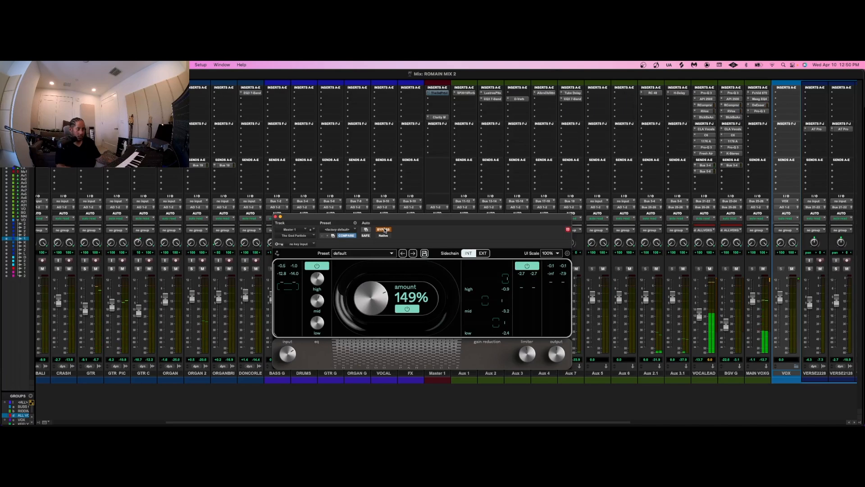
click(384, 229)
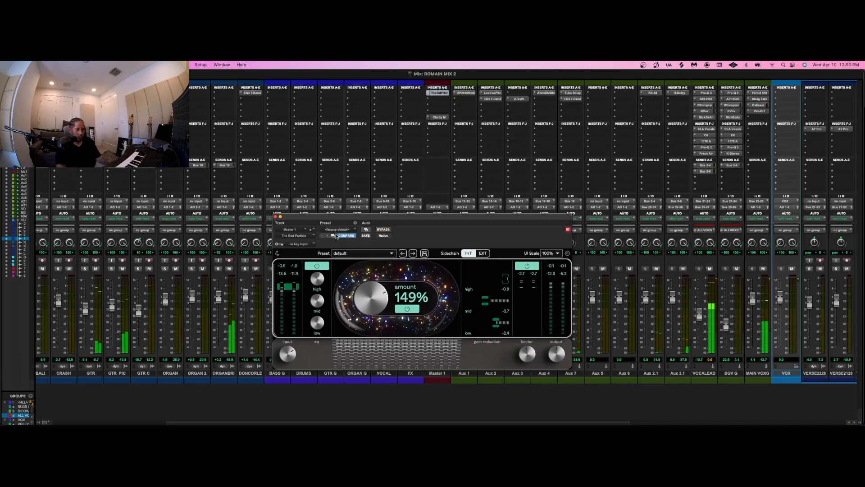
click(276, 217)
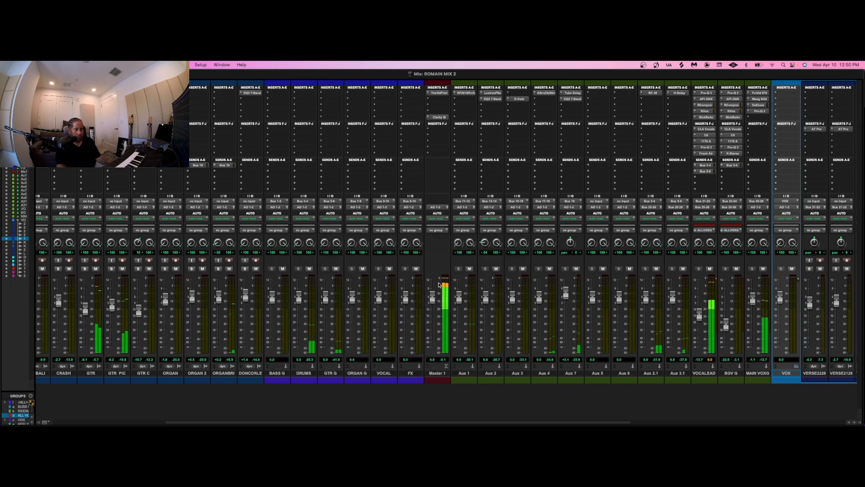
super+click(441, 94)
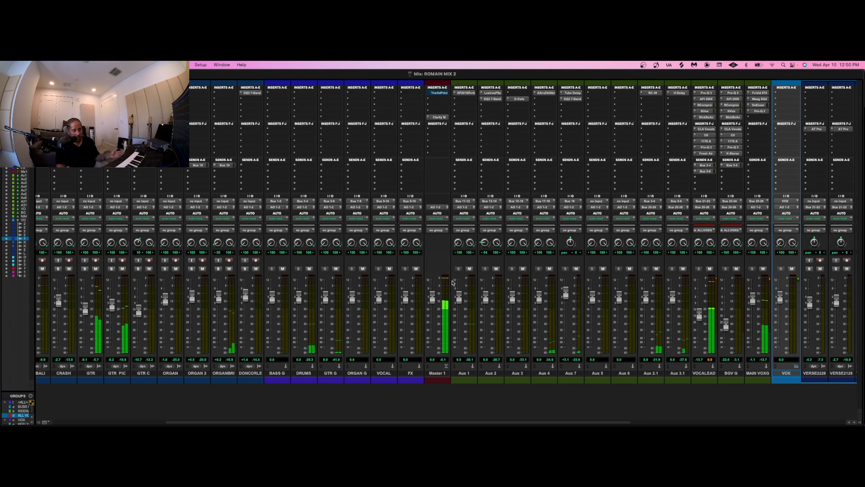